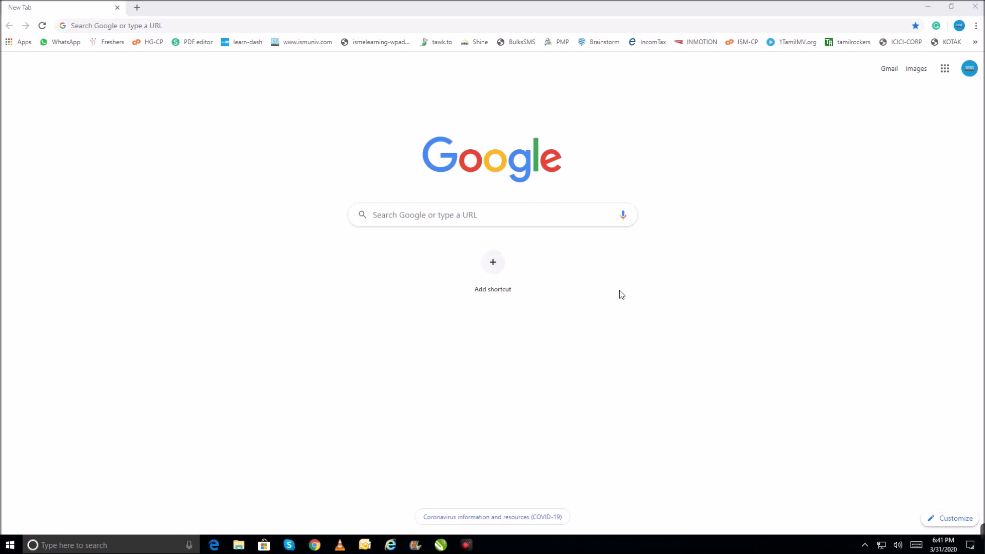
Step: Load ISMELEARNING.COM in Chrome from the address bar
{"action": "left_click", "coordinate": [149, 26]}
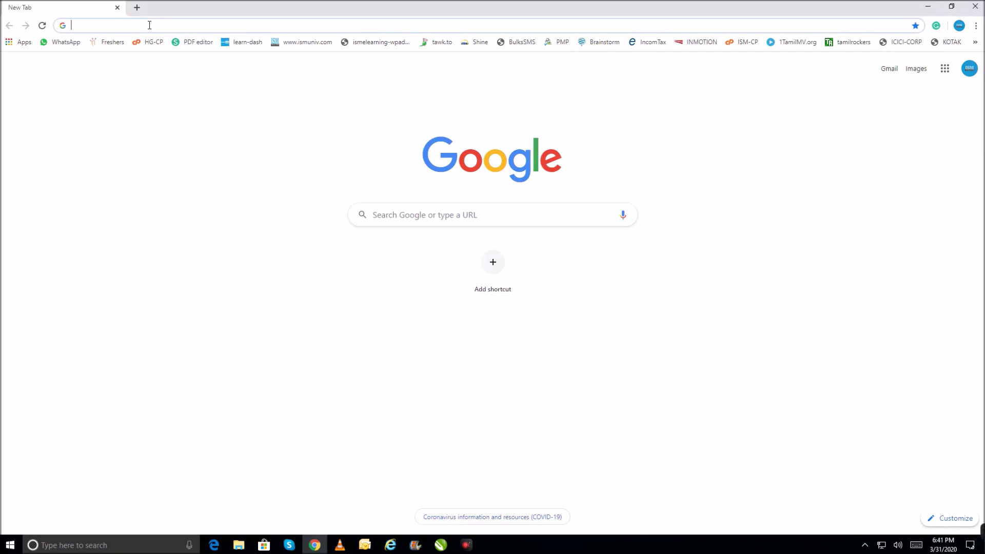
{"action": "type", "text": "ISM"}
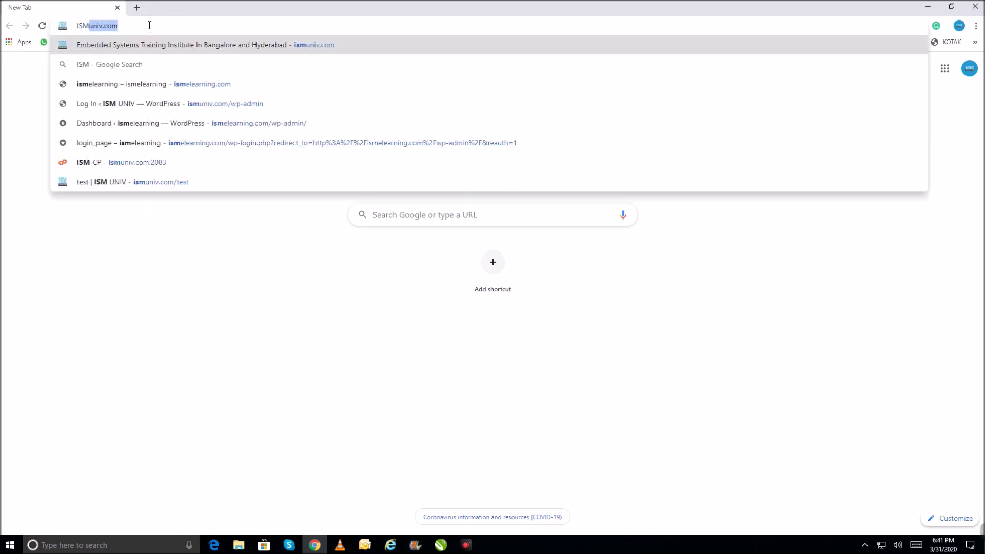
{"action": "type", "text": "ELEAR"}
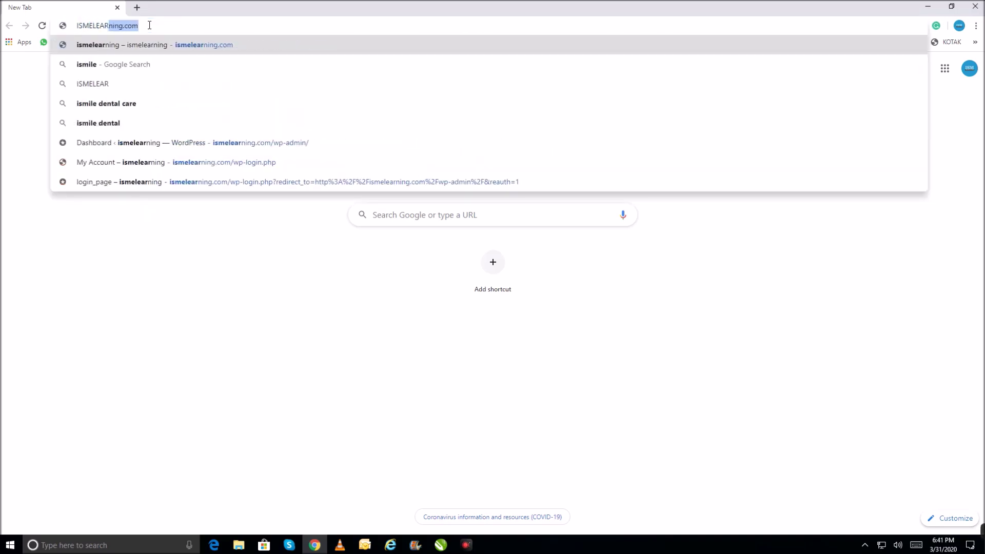
{"action": "type", "text": "NING.COM"}
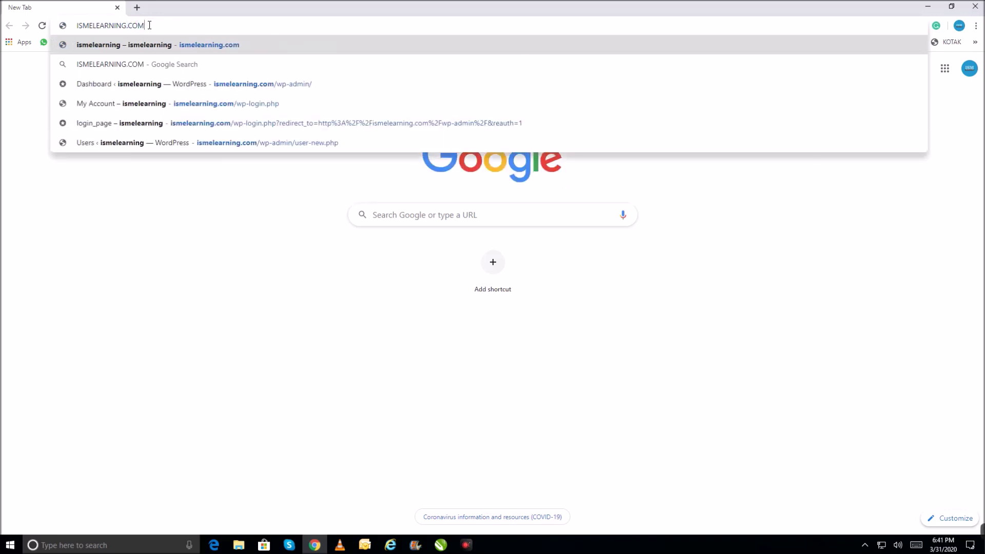
{"action": "key", "text": "Return"}
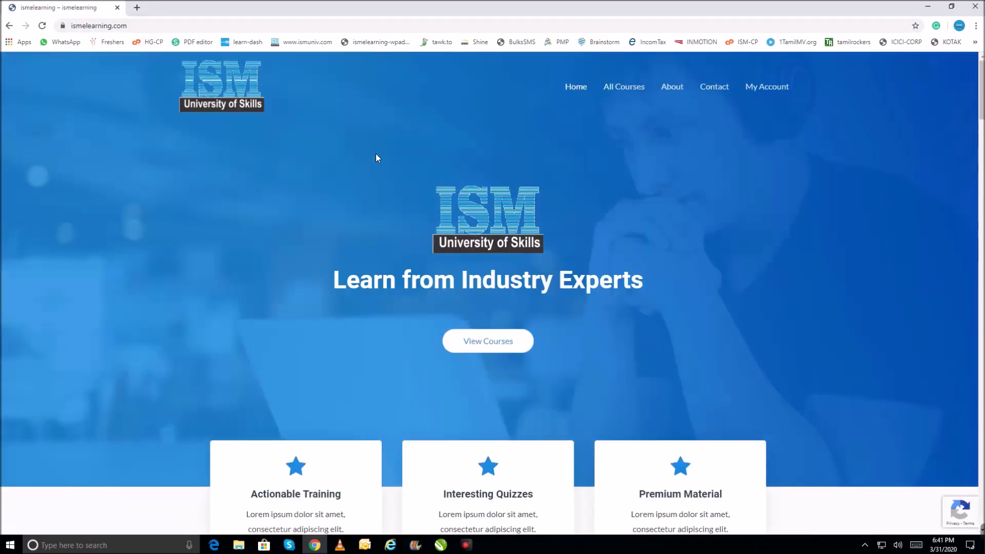
Step: Sign in as admin via My Account's Login form using the autofilled credentials
{"action": "left_click", "coordinate": [763, 87]}
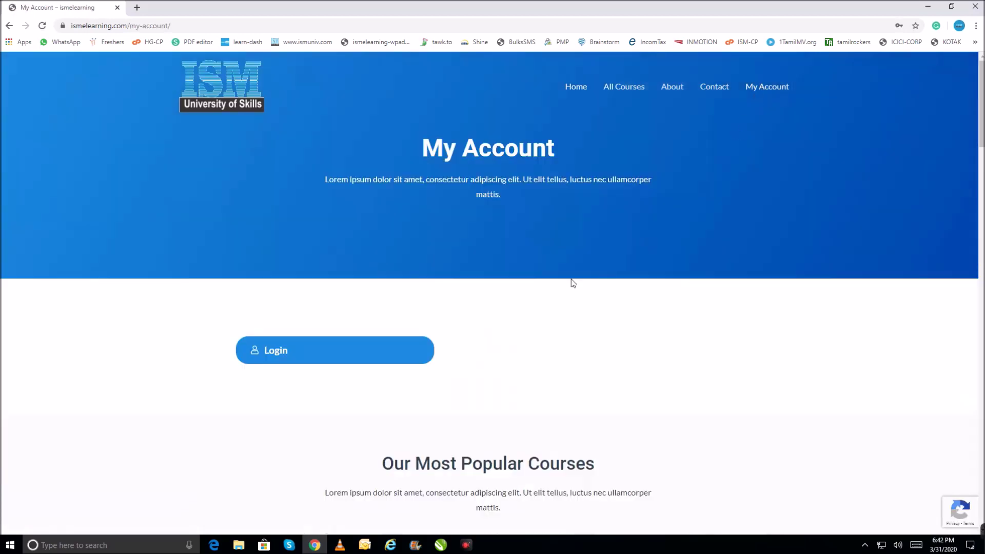
{"action": "left_click", "coordinate": [269, 351]}
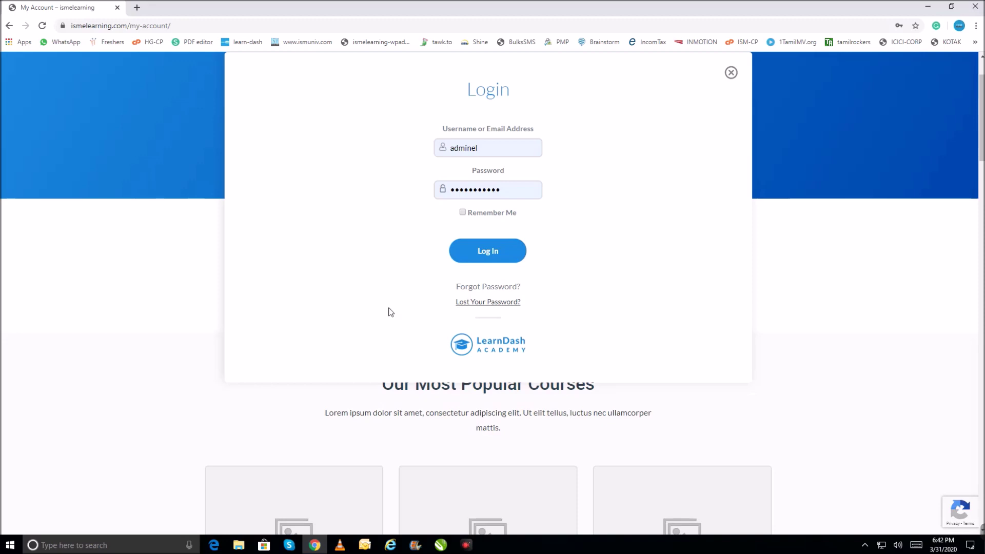
{"action": "left_click", "coordinate": [489, 249]}
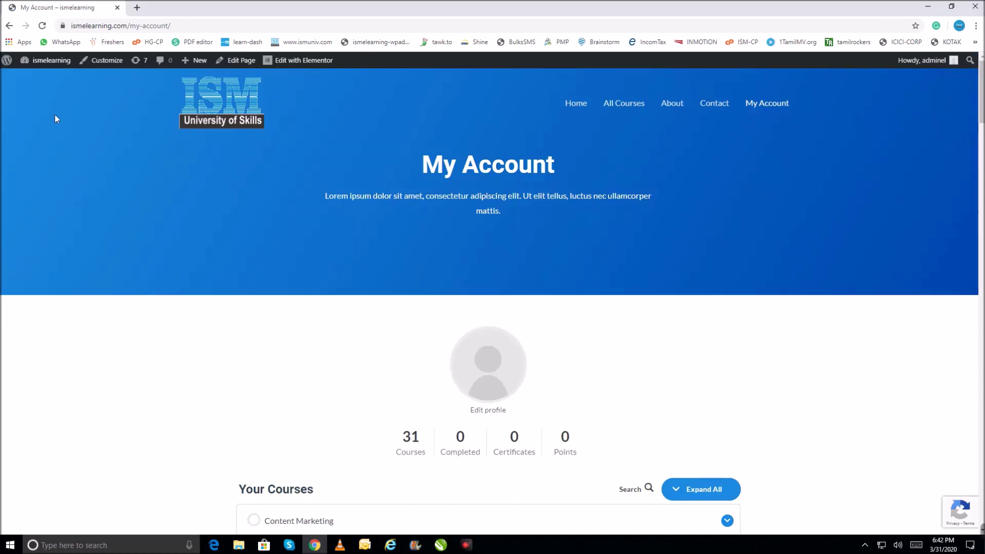
Step: Go to the WordPress Dashboard, then LearnDash LMS > Quizzes
{"action": "mouse_move", "coordinate": [49, 67]}
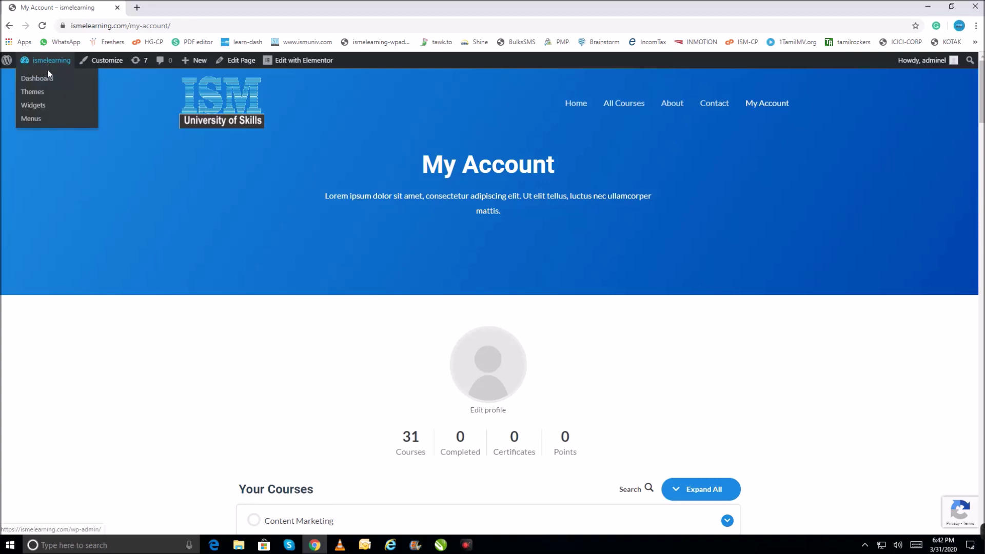
{"action": "left_click", "coordinate": [48, 81]}
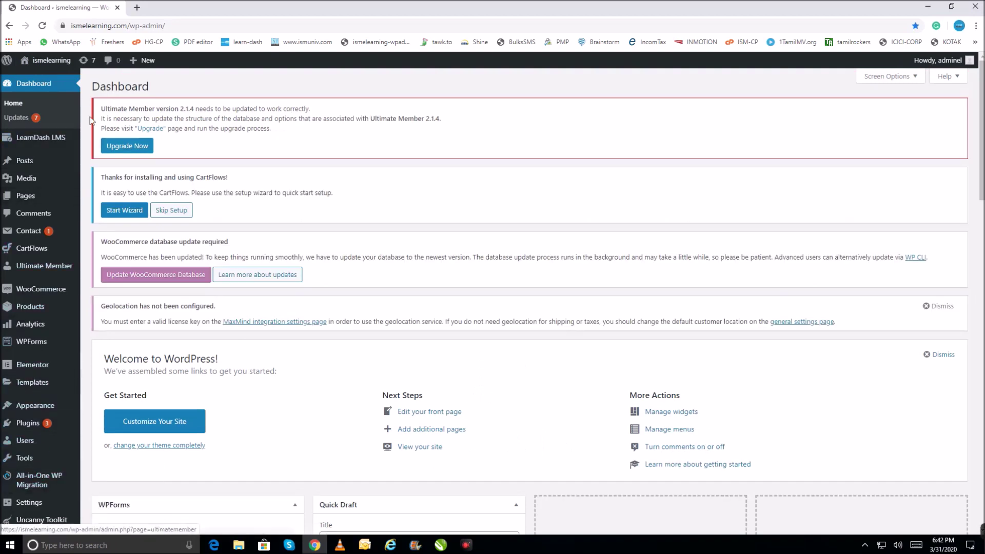
{"action": "mouse_move", "coordinate": [73, 146]}
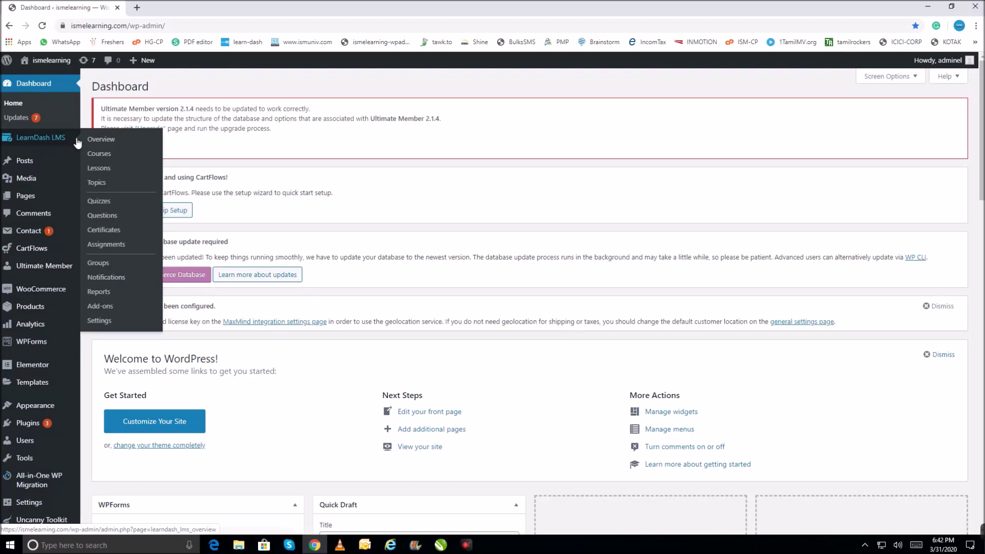
{"action": "left_click", "coordinate": [102, 202]}
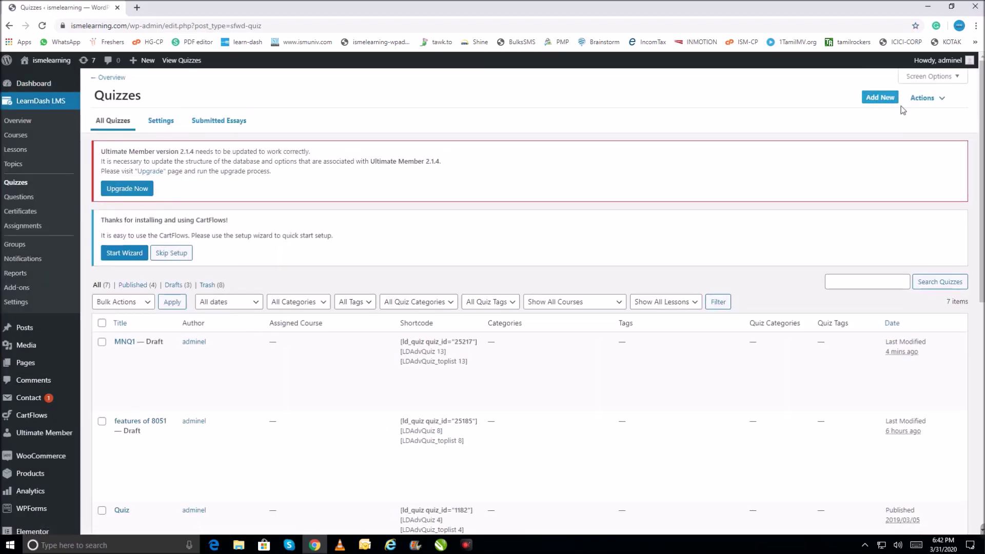
Step: Add a new quiz titled 'MY NEW QUIZ' and show its Builder
{"action": "left_click", "coordinate": [879, 99]}
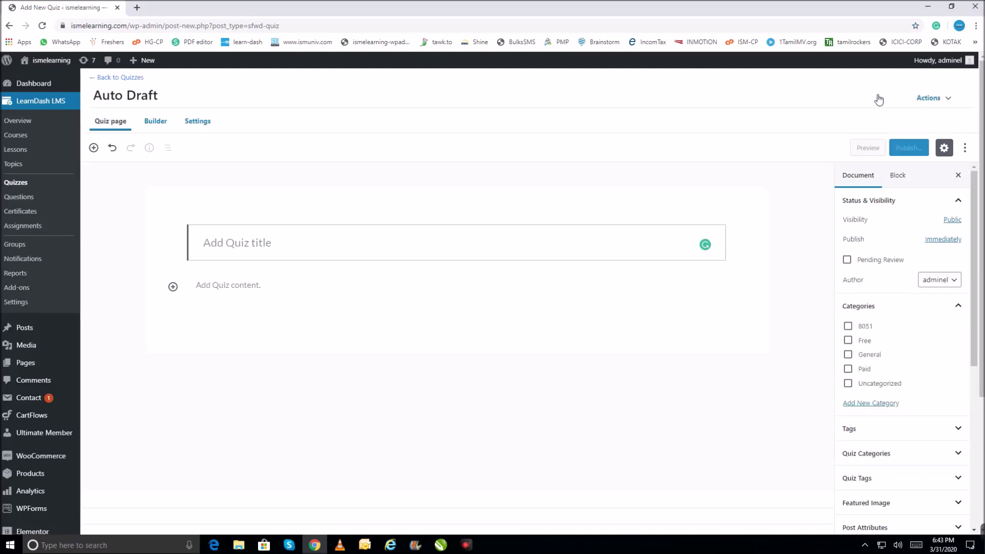
{"action": "type", "text": "MY NEW QUIZ"}
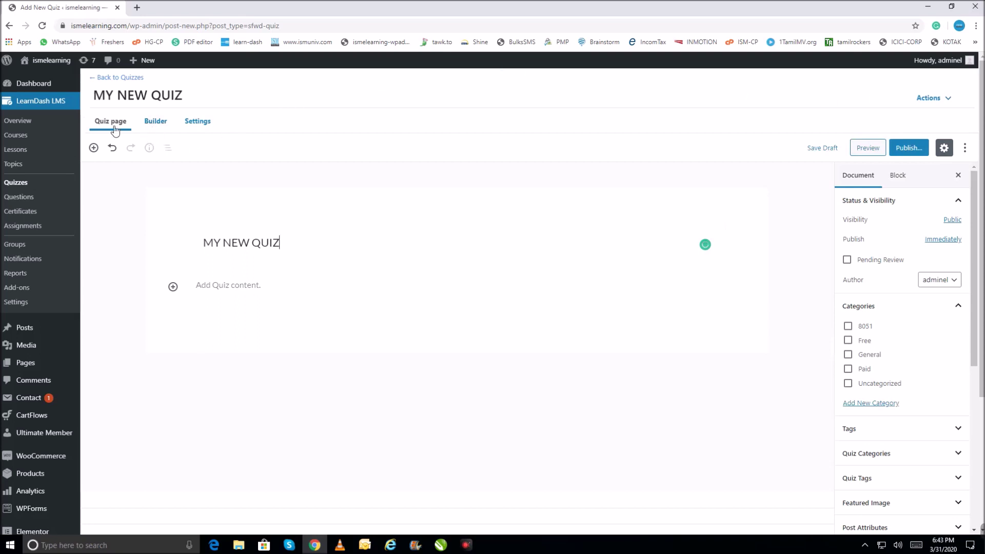
{"action": "left_click", "coordinate": [158, 127]}
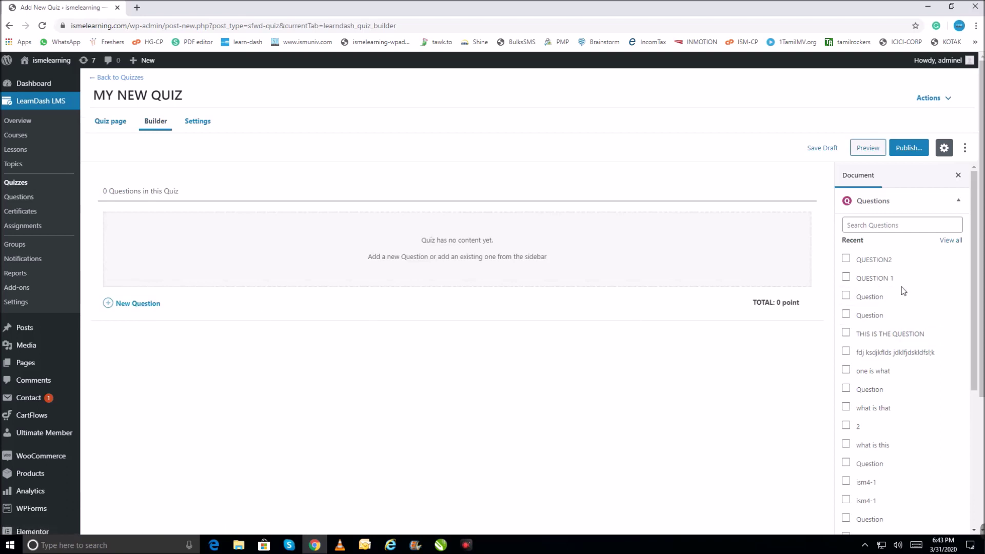
Step: Add a new single-choice question titled 'QUSTION1' to the quiz in the Builder
{"action": "left_click_drag", "start_coordinate": [970, 378], "coordinate": [966, 533]}
{"action": "scroll", "coordinate": [949, 359], "scroll_direction": "up", "scroll_amount": 5}
{"action": "left_click", "coordinate": [135, 306]}
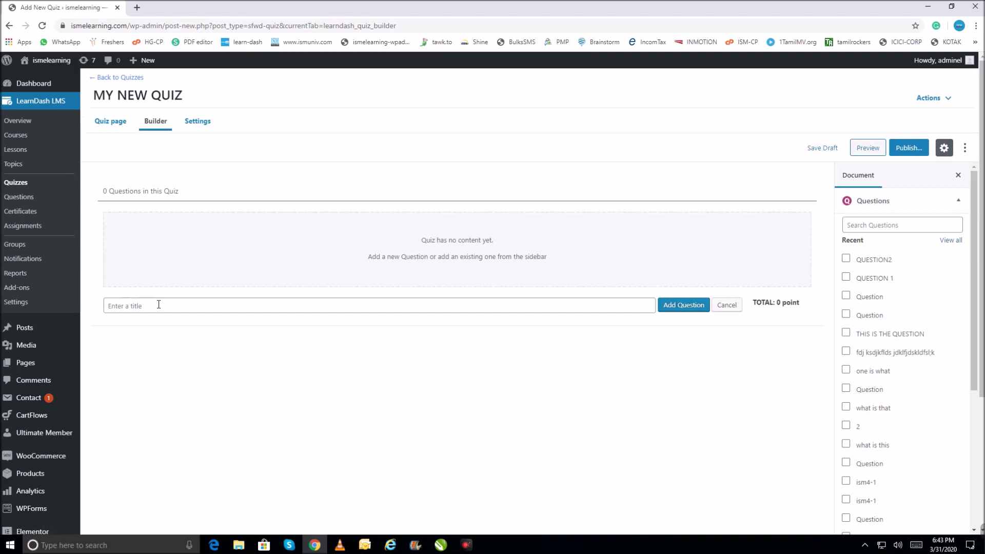
{"action": "type", "text": "QUSTION1"}
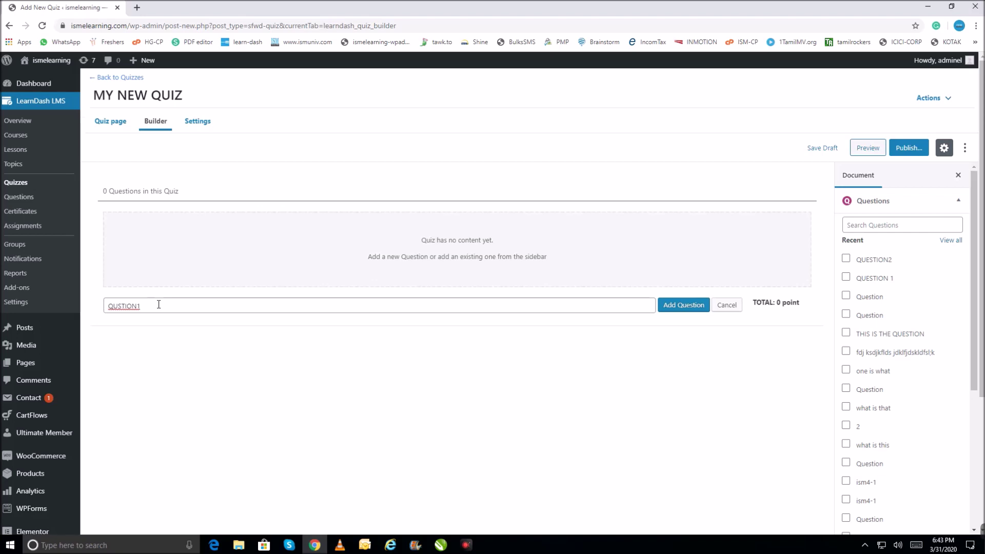
{"action": "left_click_drag", "start_coordinate": [158, 305], "coordinate": [106, 306]}
{"action": "key", "text": "ctrl+c"}
{"action": "left_click", "coordinate": [681, 304]}
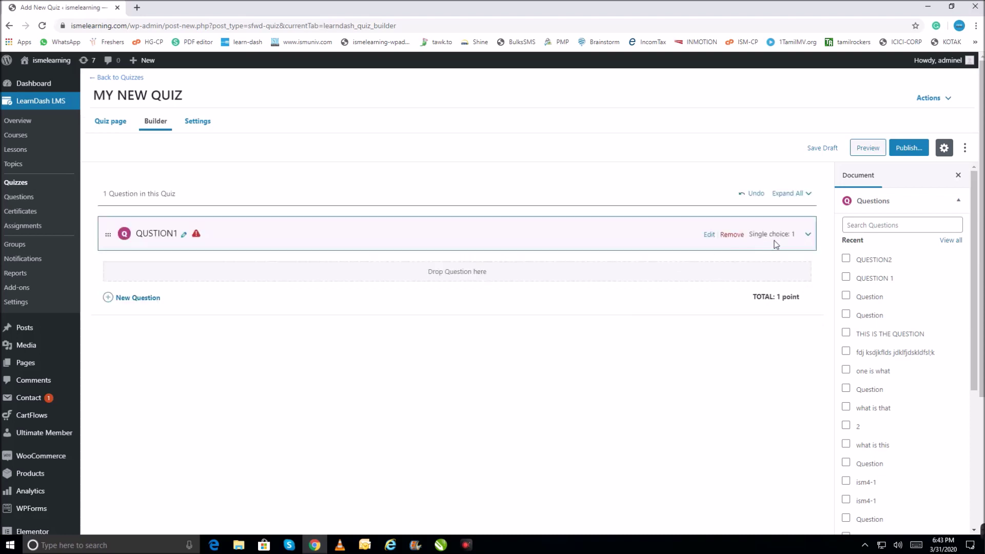
{"action": "left_click", "coordinate": [809, 237]}
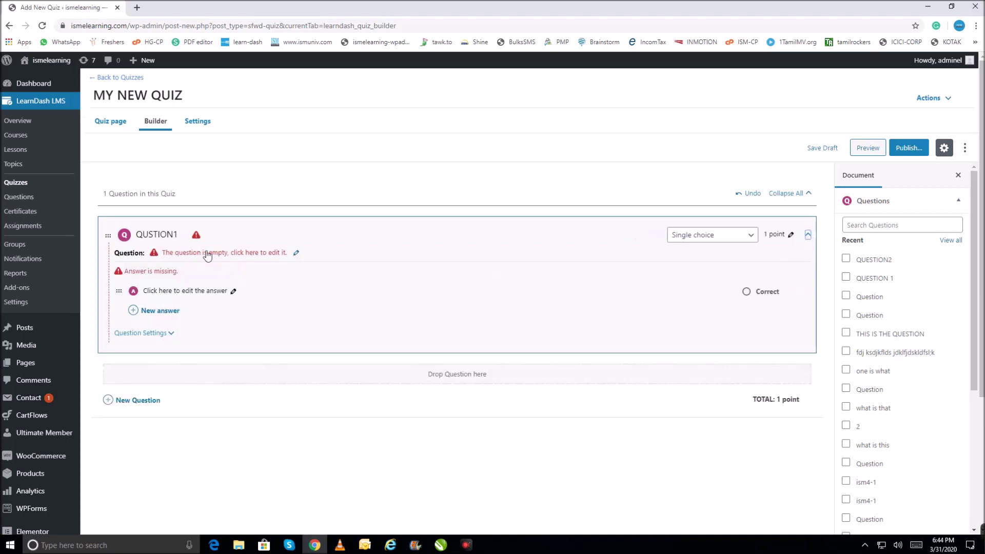
Step: Paste 'QUSTION1' as the question text, save it, and keep the Single choice type
{"action": "left_click", "coordinate": [295, 253]}
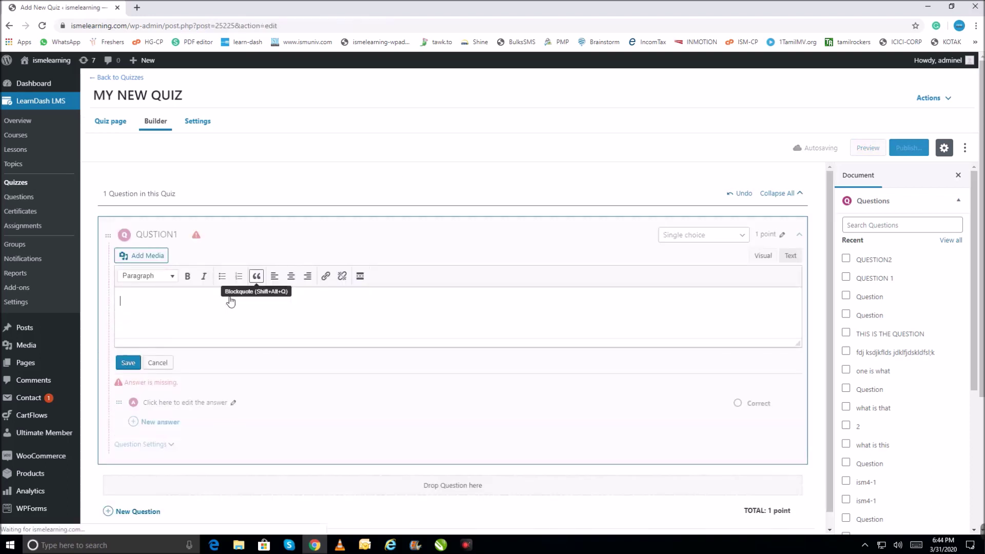
{"action": "key", "text": "ctrl+v"}
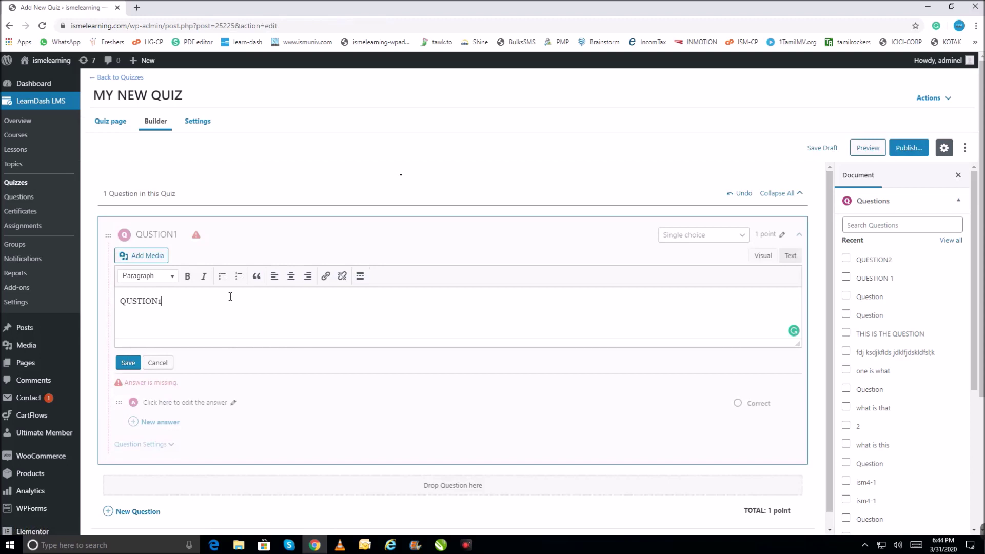
{"action": "left_click", "coordinate": [127, 363]}
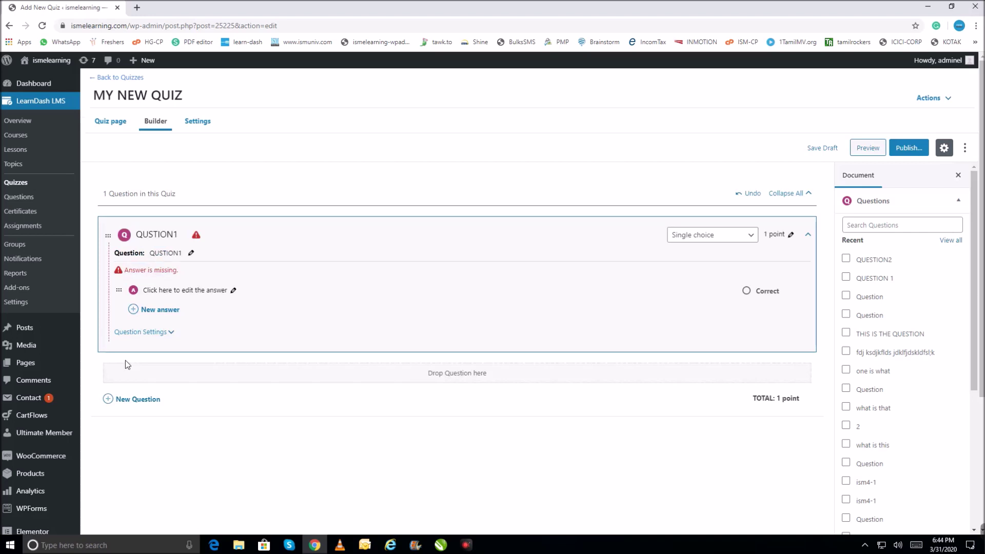
{"action": "left_click", "coordinate": [750, 240]}
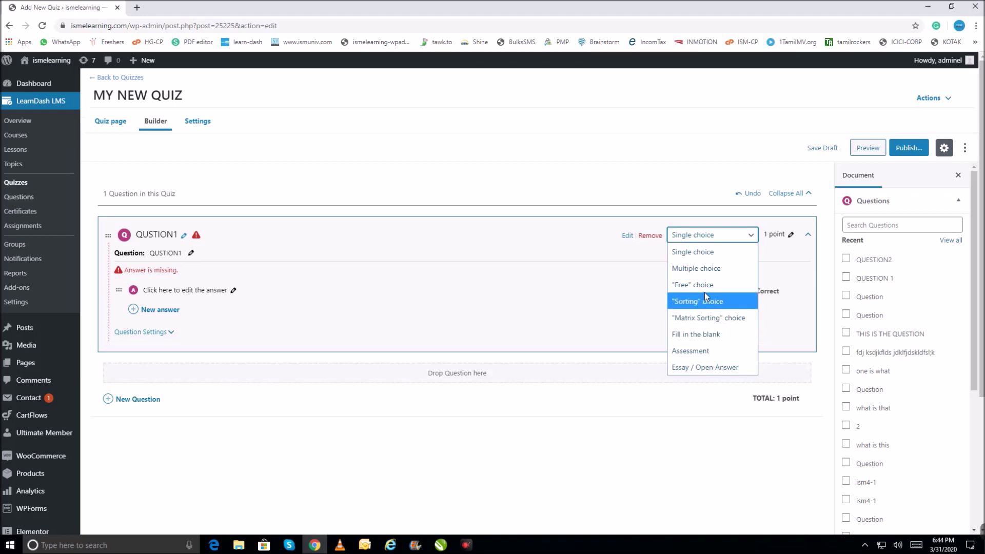
{"action": "left_click", "coordinate": [705, 254]}
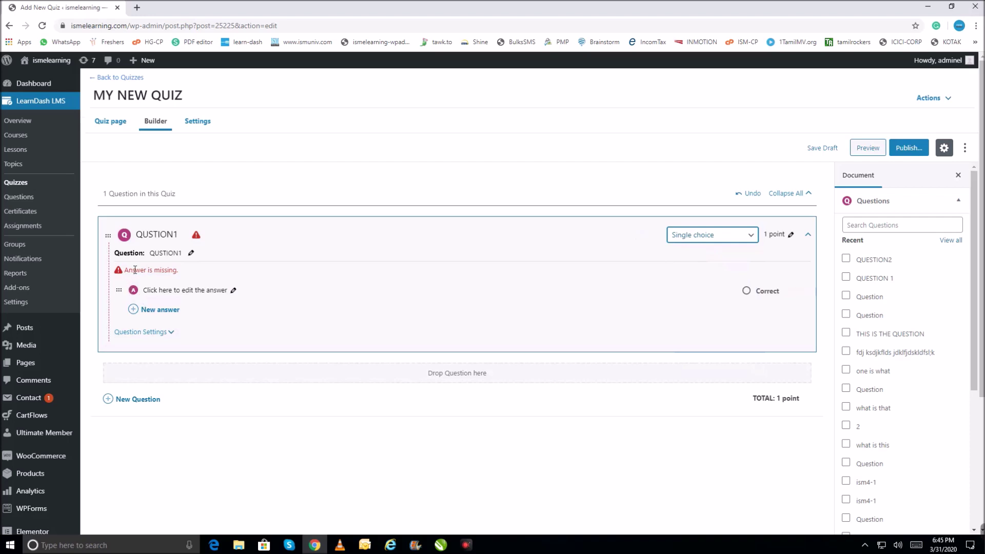
Step: Give QUSTION1 the answer options A1, A2, A3 and A4
{"action": "left_click", "coordinate": [235, 290]}
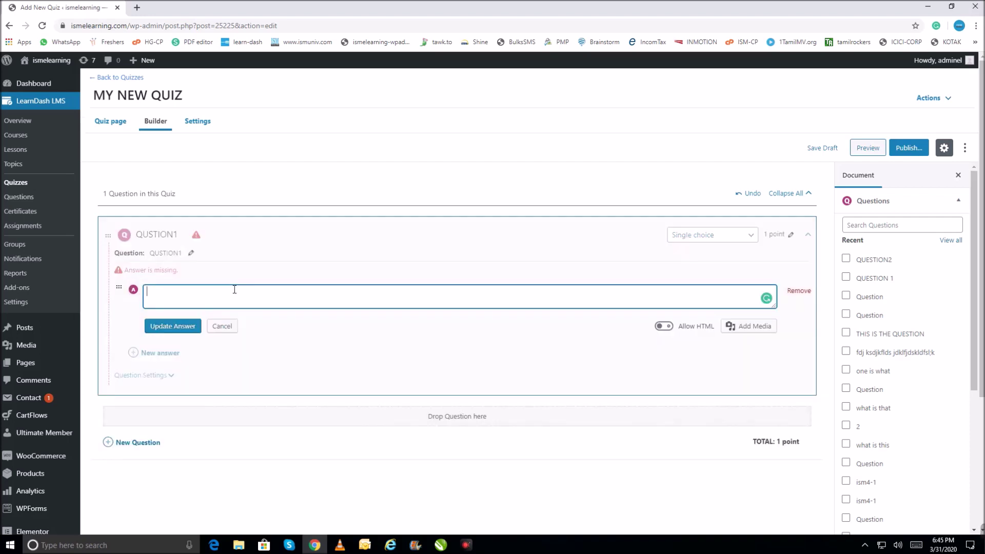
{"action": "type", "text": "A1"}
{"action": "left_click", "coordinate": [172, 327]}
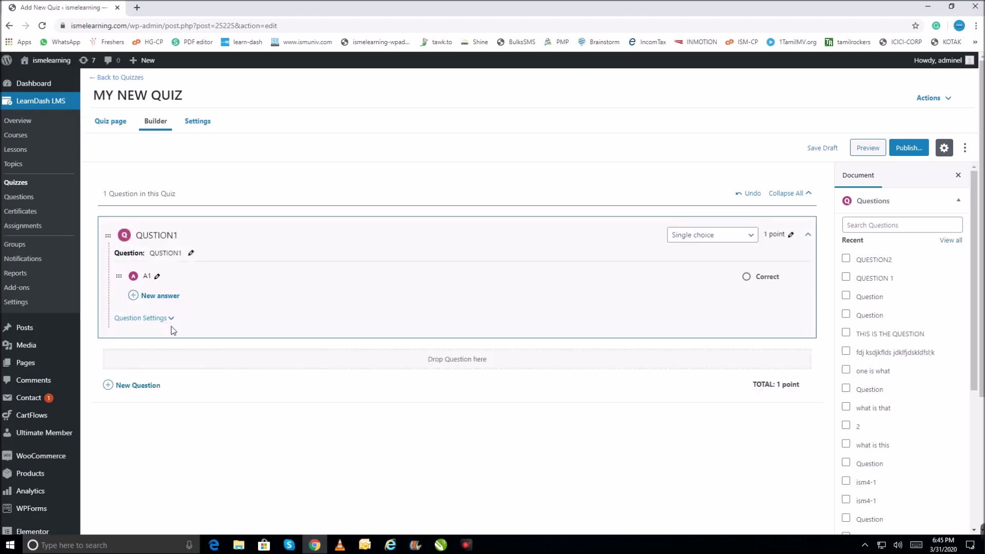
{"action": "left_click", "coordinate": [169, 296]}
{"action": "type", "text": "A2"}
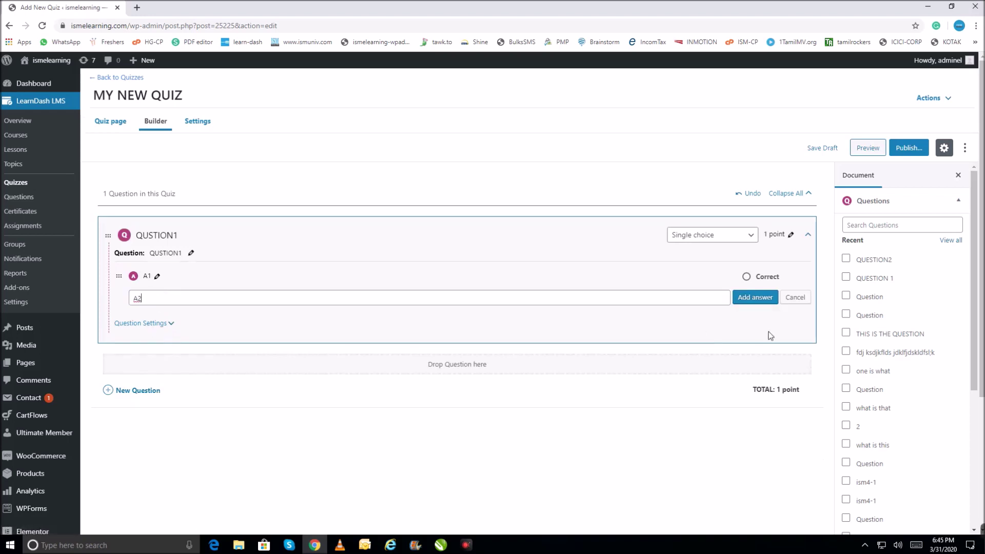
{"action": "left_click", "coordinate": [758, 298]}
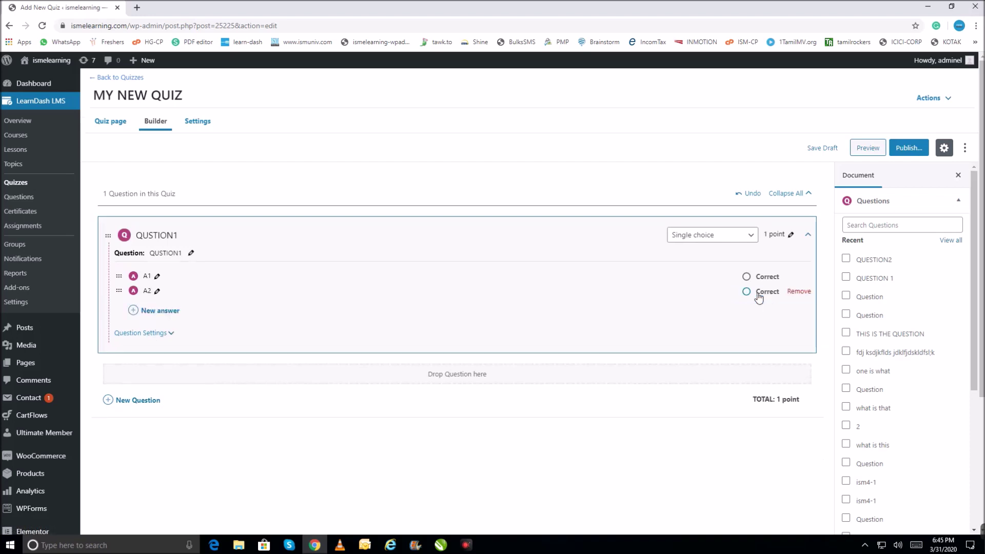
{"action": "left_click", "coordinate": [159, 311]}
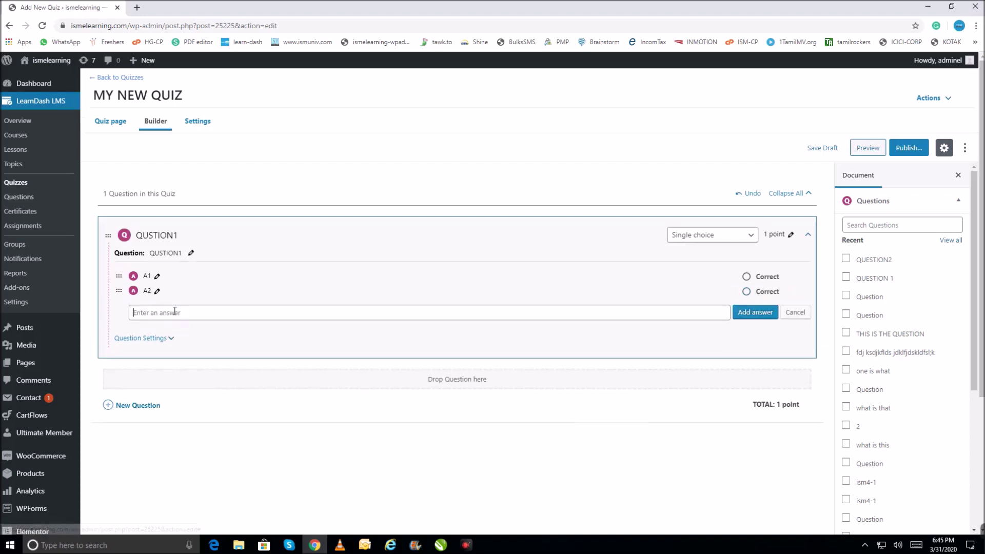
{"action": "type", "text": "A3"}
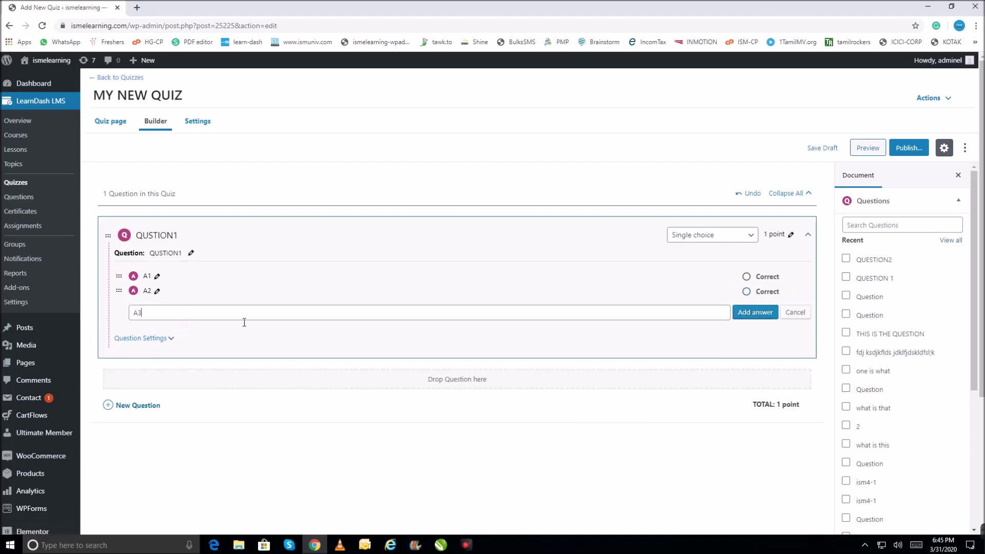
{"action": "left_click", "coordinate": [766, 314]}
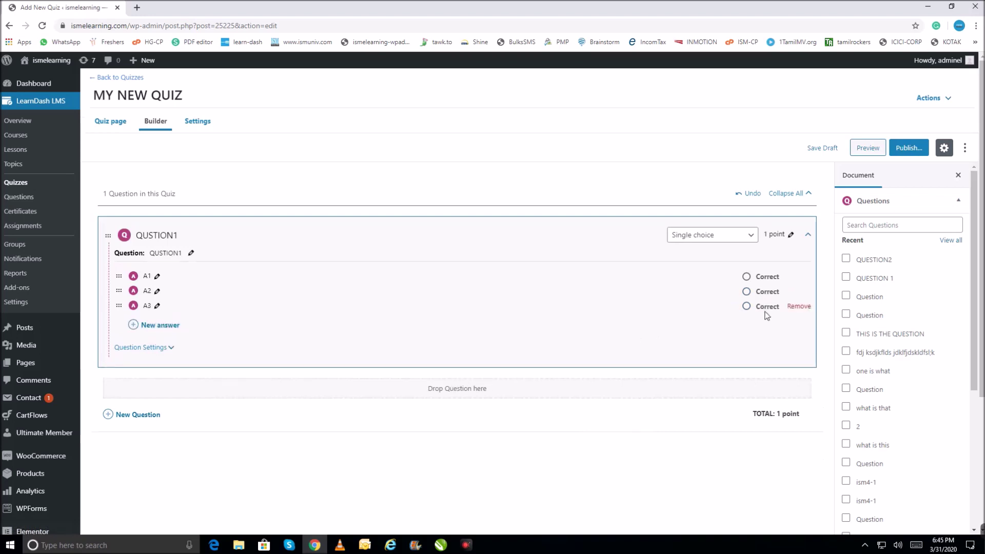
{"action": "left_click", "coordinate": [167, 326]}
{"action": "type", "text": "A4"}
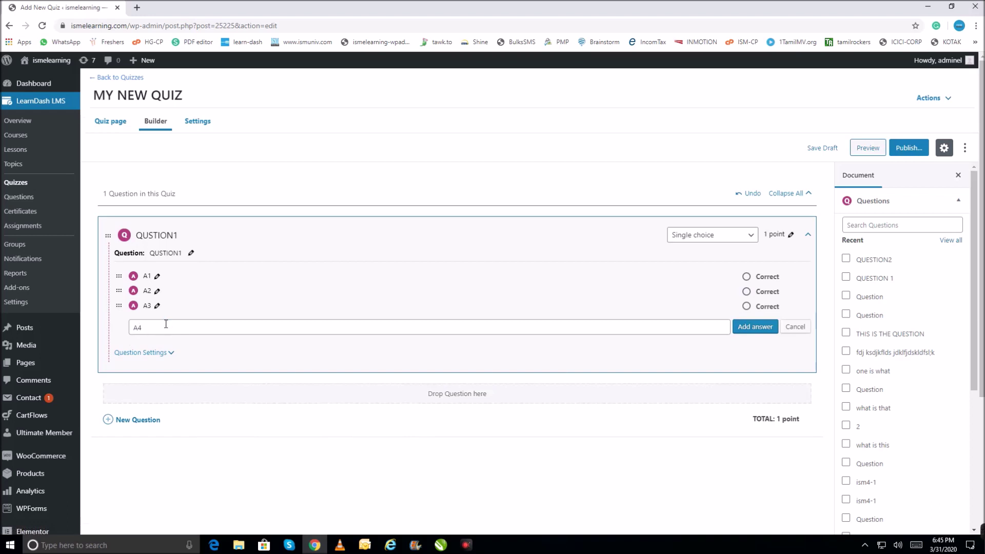
{"action": "left_click", "coordinate": [755, 327]}
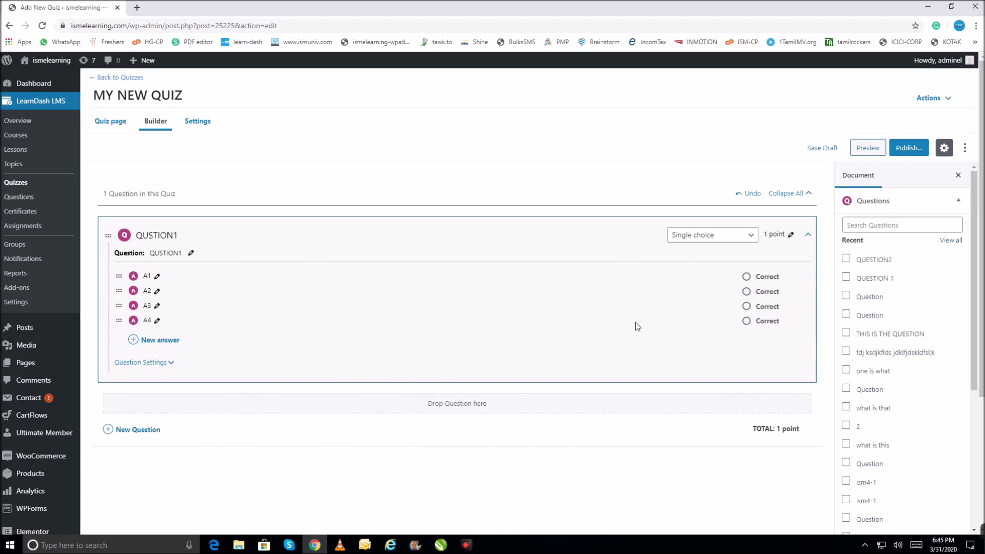
Step: Mark A3 as QUSTION1's correct answer and save the quiz as a draft
{"action": "left_click", "coordinate": [747, 306]}
{"action": "left_click", "coordinate": [822, 149]}
{"action": "scroll", "coordinate": [98, 460], "scroll_direction": "down", "scroll_amount": 2}
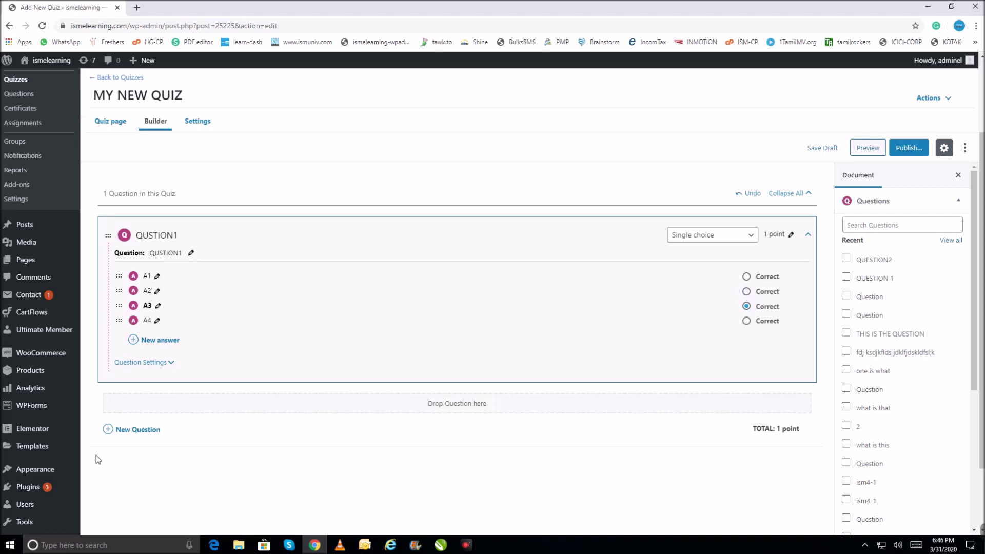
Step: Add a new question titled 'QUESTION 2' to the quiz
{"action": "left_click", "coordinate": [131, 433]}
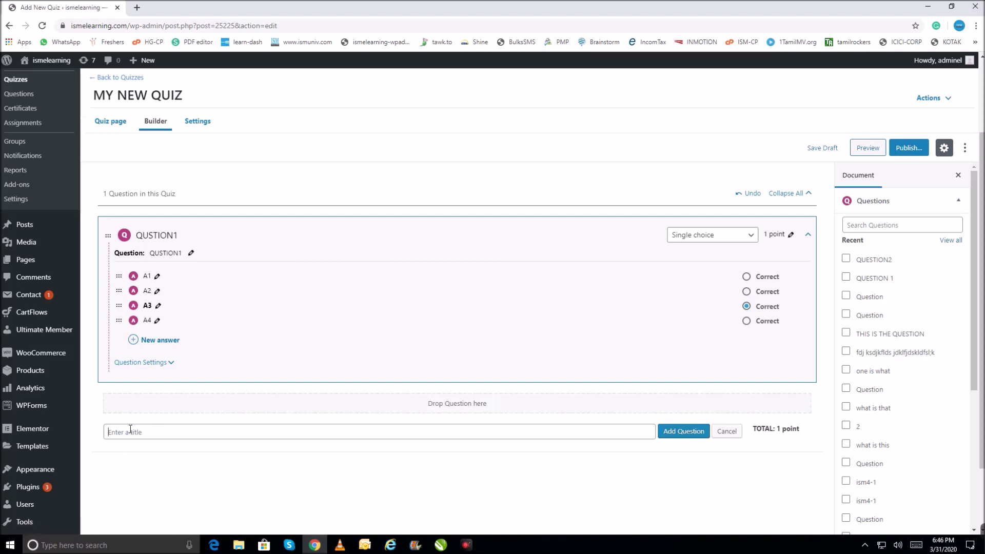
{"action": "type", "text": "QUESTION 2"}
{"action": "left_click", "coordinate": [680, 433]}
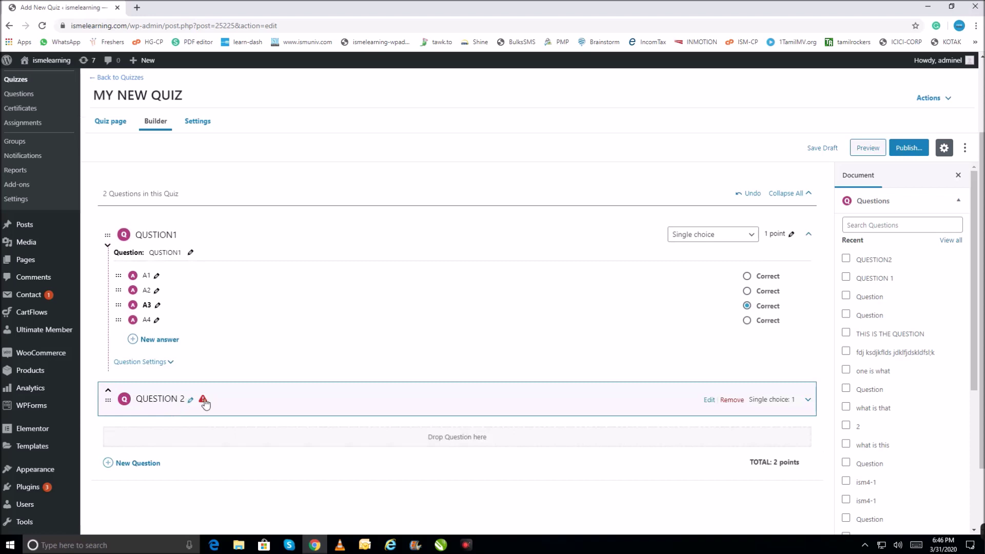
{"action": "left_click", "coordinate": [191, 399]}
{"action": "left_click_drag", "start_coordinate": [188, 401], "coordinate": [111, 395]}
{"action": "key", "text": "ctrl+c"}
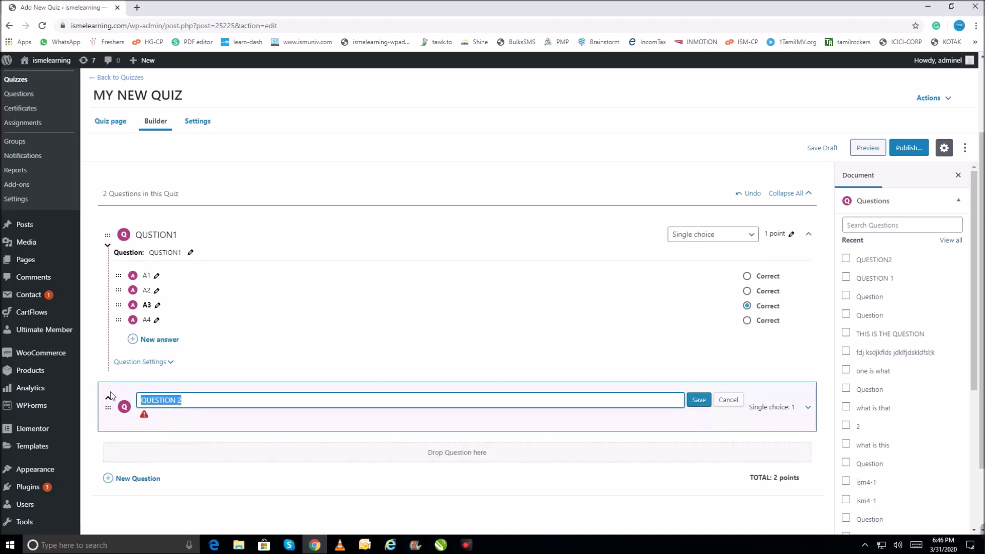
{"action": "left_click", "coordinate": [699, 400]}
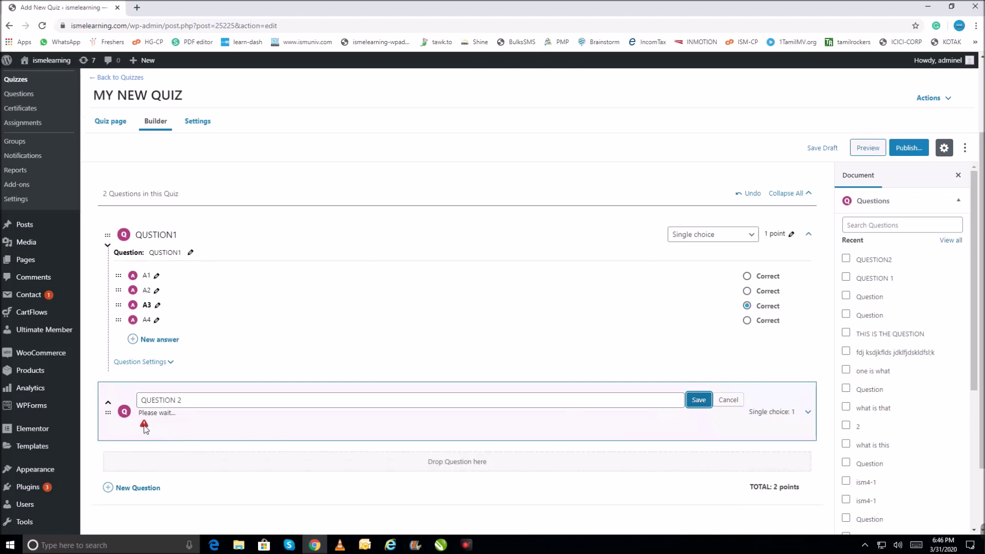
Step: Paste 'QUESTION 2' as its question text and save it
{"action": "left_click", "coordinate": [809, 399]}
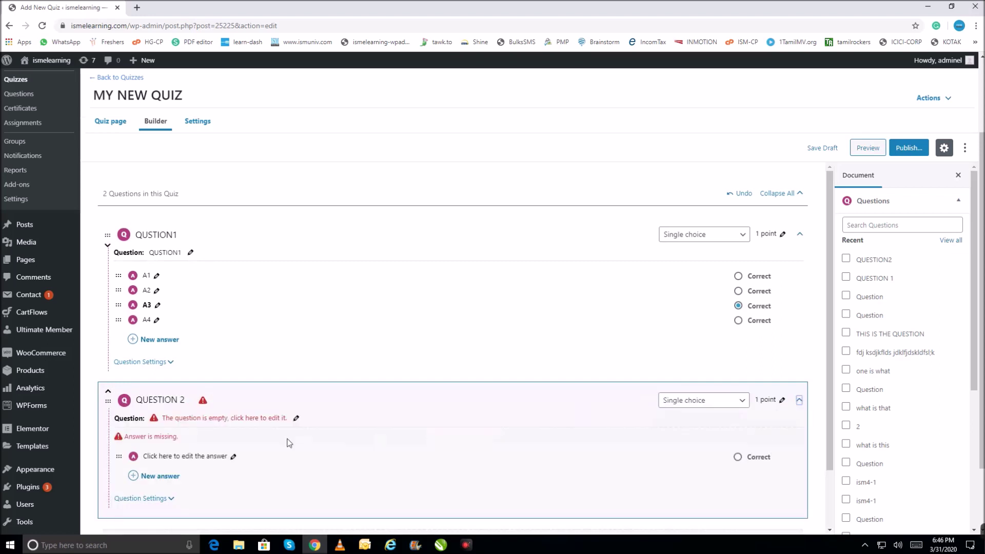
{"action": "left_click", "coordinate": [293, 417]}
{"action": "key", "text": "ctrl+v"}
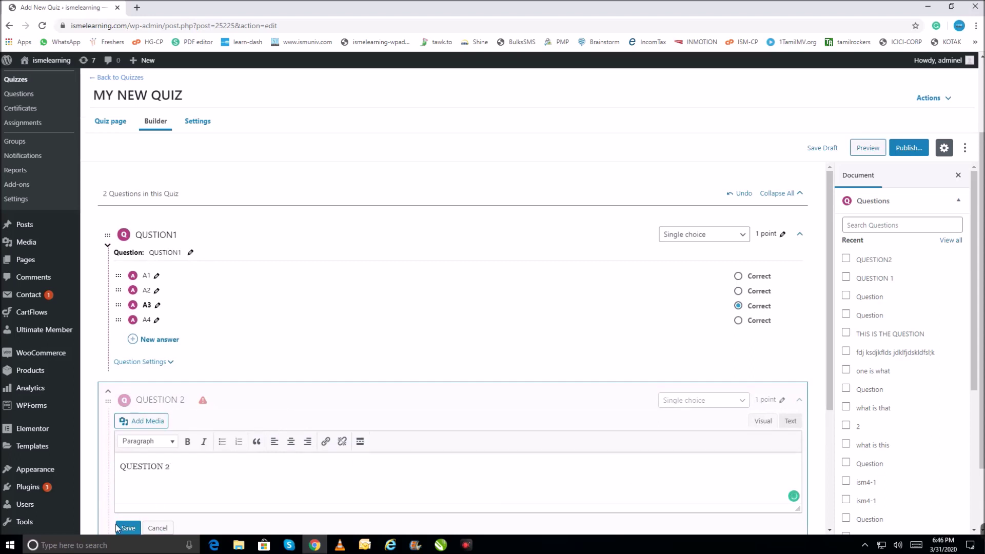
{"action": "left_click", "coordinate": [128, 529]}
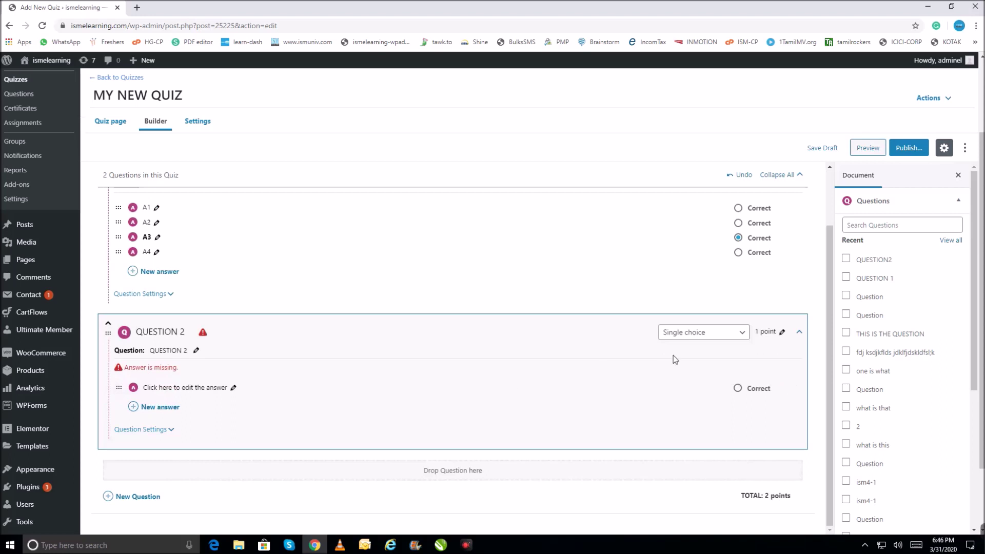
{"action": "left_click", "coordinate": [735, 334]}
Step: Make QUESTION 2 multiple choice with 'answer 1' as its first answer
{"action": "left_click", "coordinate": [716, 362]}
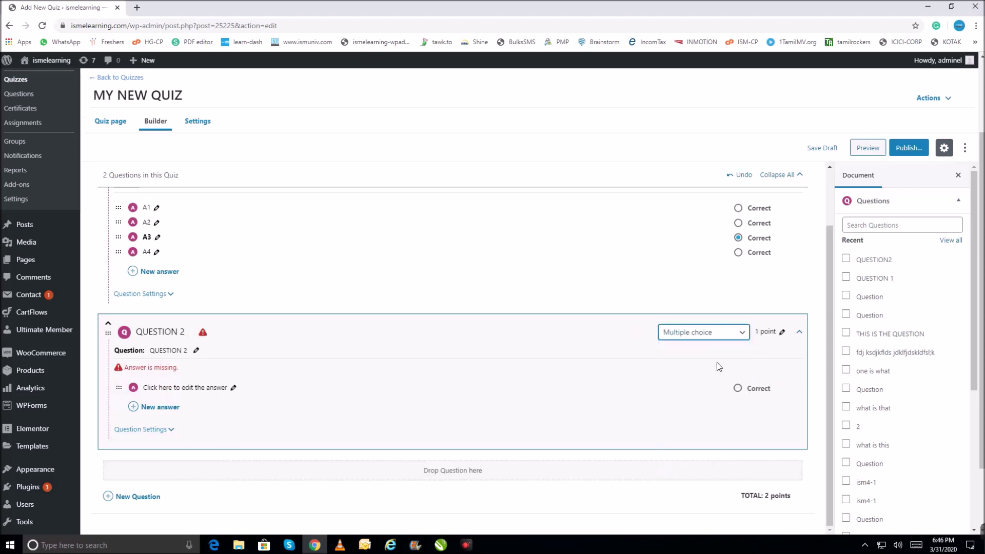
{"action": "left_click", "coordinate": [234, 389]}
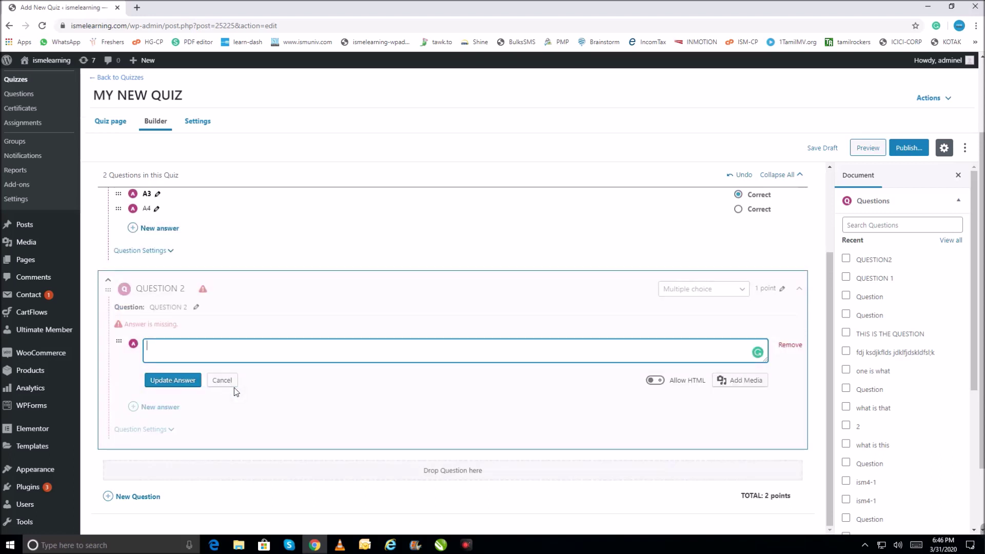
{"action": "type", "text": "ans"}
{"action": "key", "text": "BackSpace"}
{"action": "key", "text": "BackSpace"}
{"action": "type", "text": "answer 1"}
{"action": "left_click", "coordinate": [173, 381]}
Step: Add 'answer2', 'answer 3' and 'answer 4' as QUESTION 2's remaining answers
{"action": "left_click", "coordinate": [160, 407]}
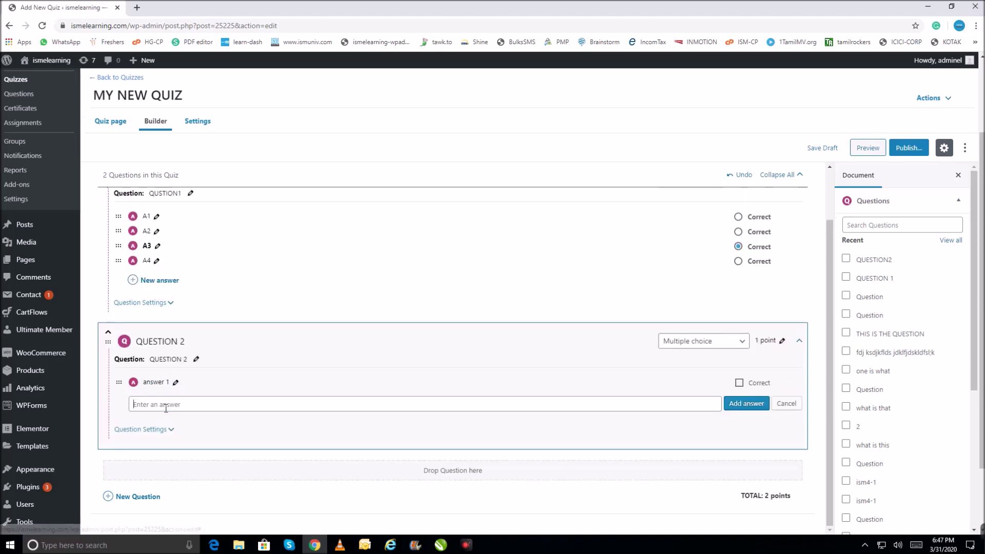
{"action": "type", "text": "answer2"}
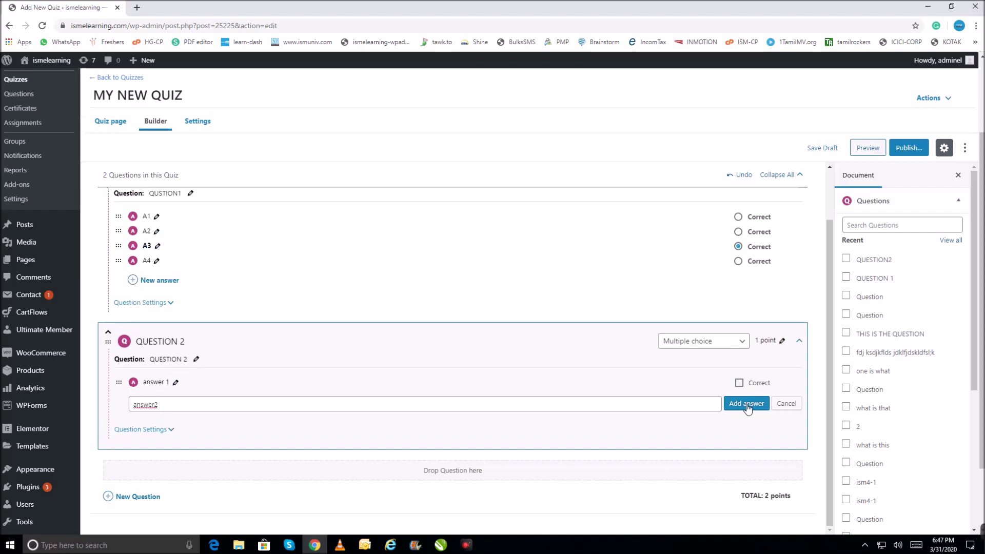
{"action": "key", "text": "Return"}
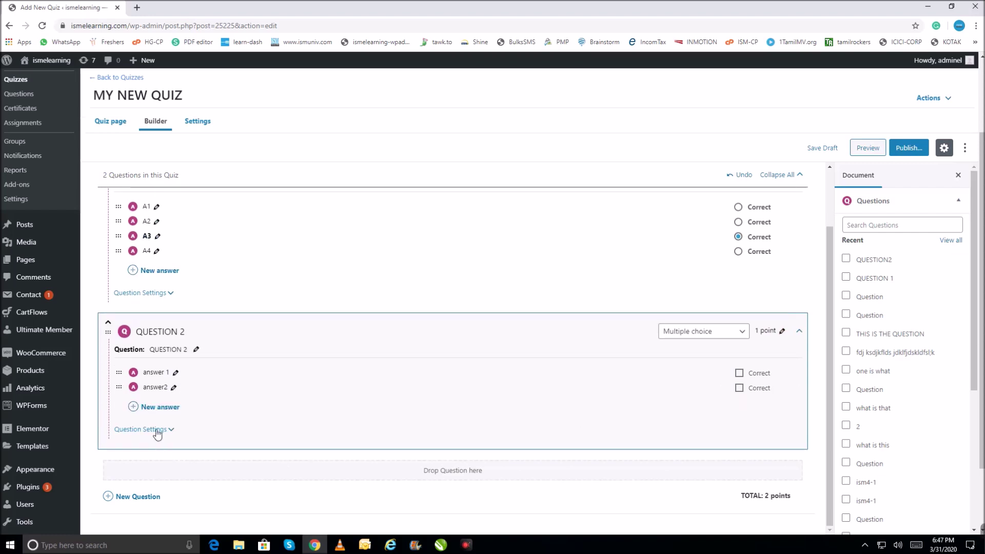
{"action": "left_click", "coordinate": [160, 406]}
{"action": "type", "text": "ans"}
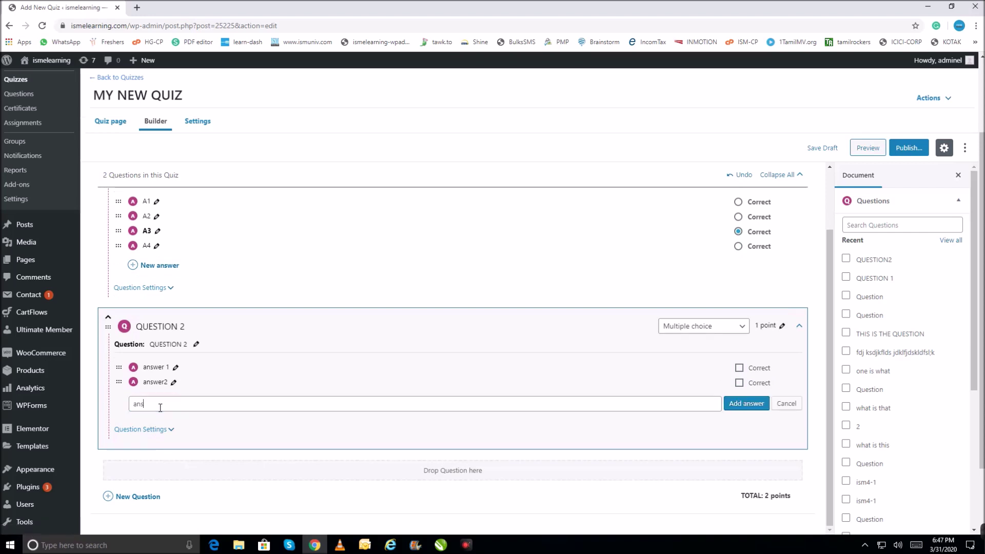
{"action": "type", "text": "wer3"}
{"action": "right_click", "coordinate": [150, 406]}
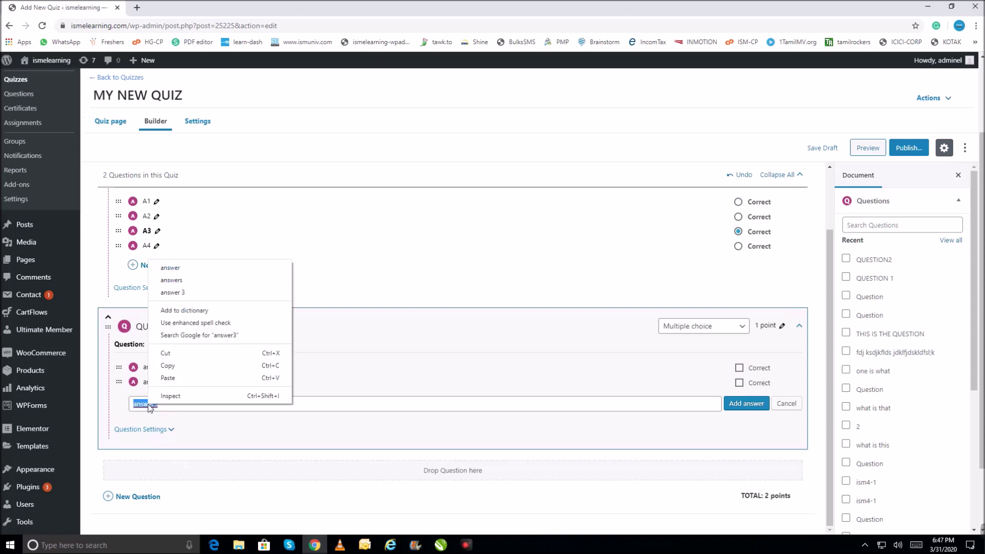
{"action": "left_click", "coordinate": [186, 292]}
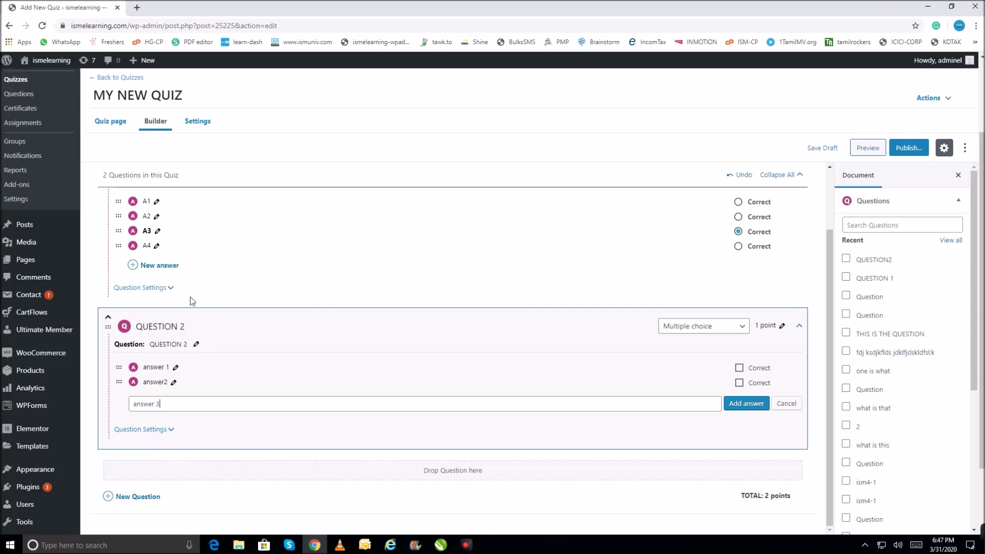
{"action": "left_click", "coordinate": [755, 404]}
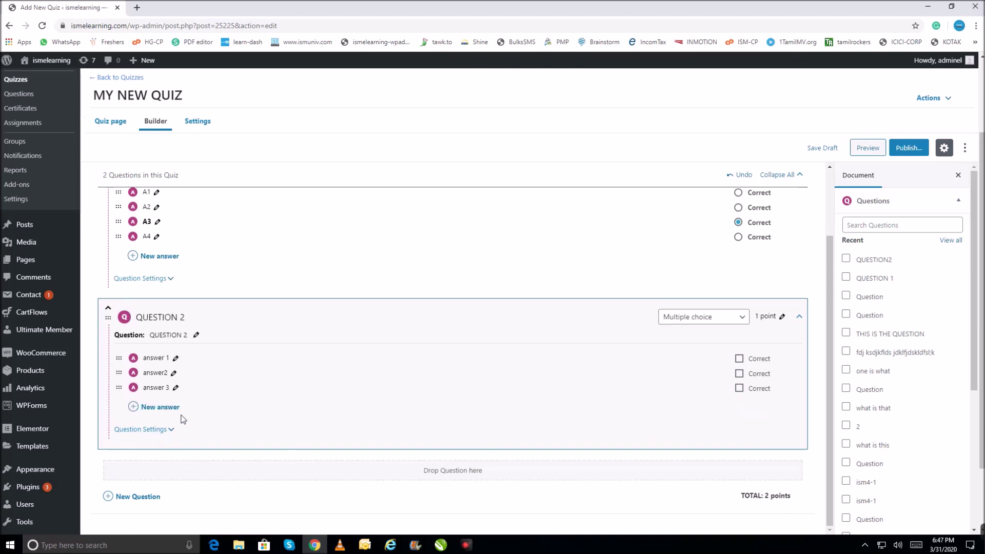
{"action": "type", "text": "answer"}
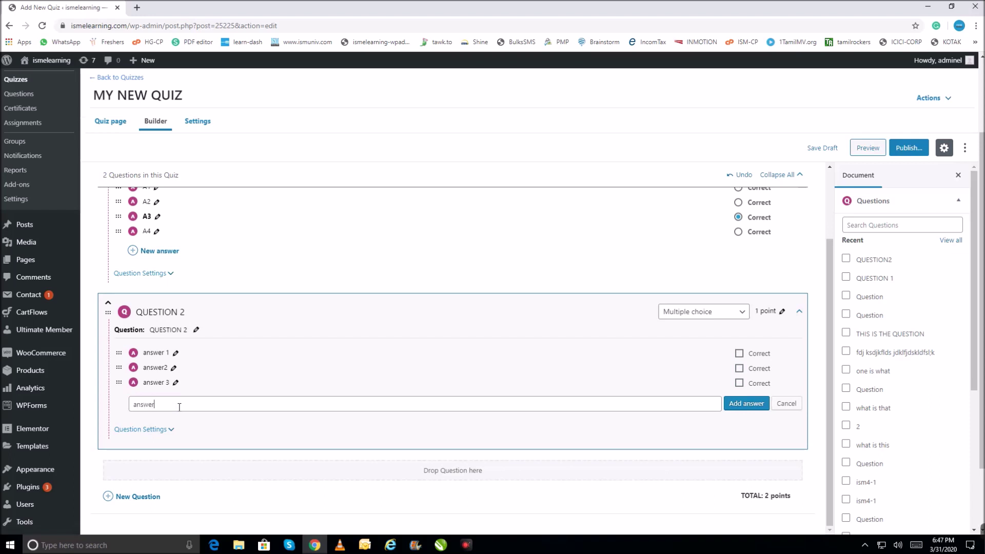
{"action": "type", "text": " 4"}
{"action": "left_click", "coordinate": [753, 407]}
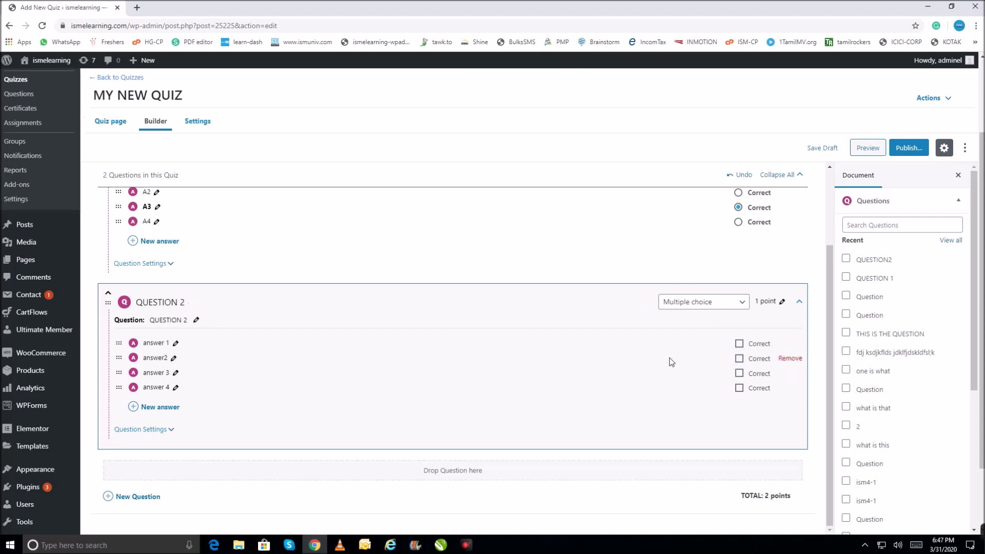
Step: Mark answer 1 and answer 3 as correct for QUESTION 2 and save the quiz draft
{"action": "left_click", "coordinate": [739, 344]}
{"action": "left_click", "coordinate": [739, 374]}
{"action": "left_click", "coordinate": [823, 149]}
{"action": "left_click", "coordinate": [134, 498]}
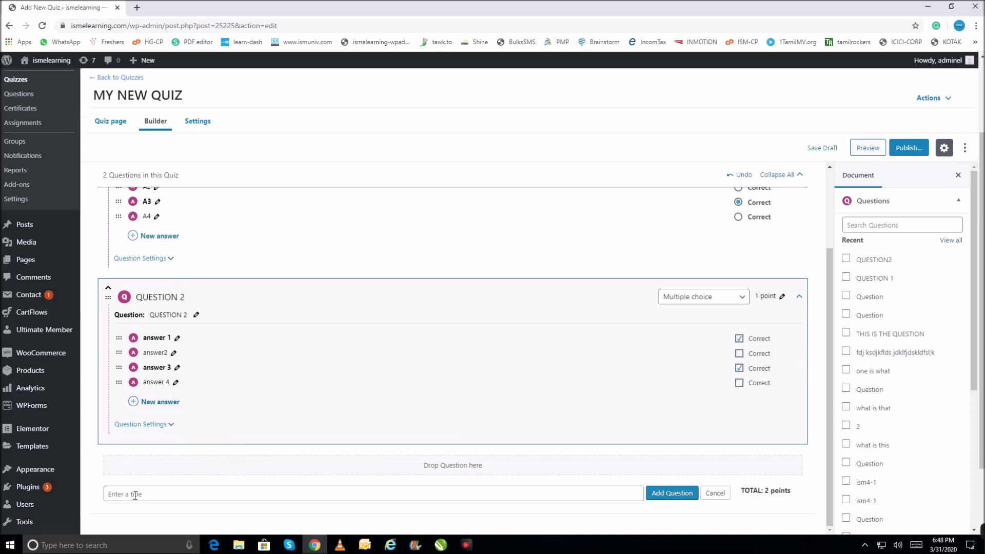
Step: Add a third question titled 'match the following' and save that same text as its question text
{"action": "type", "text": "ch the following"}
{"action": "left_click", "coordinate": [672, 494]}
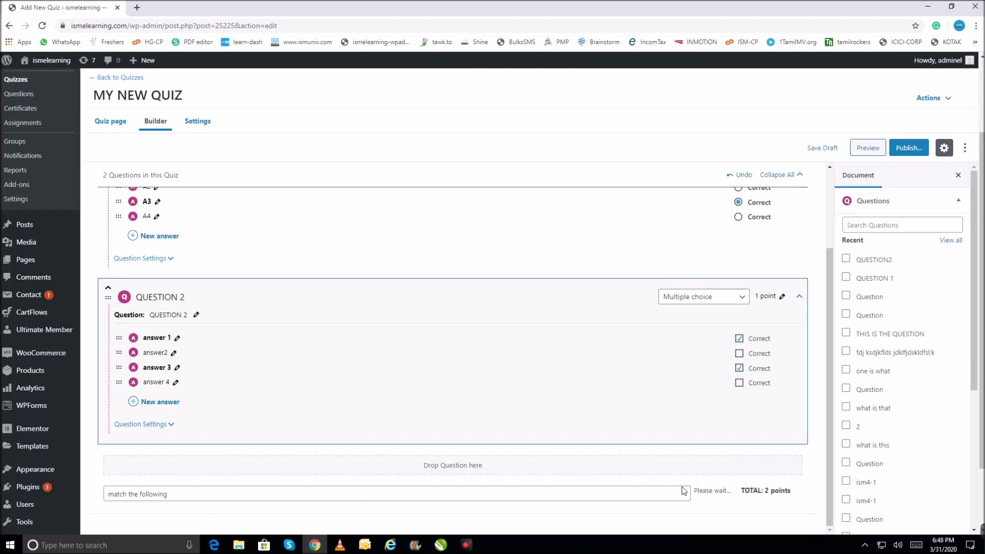
{"action": "left_click", "coordinate": [218, 434]}
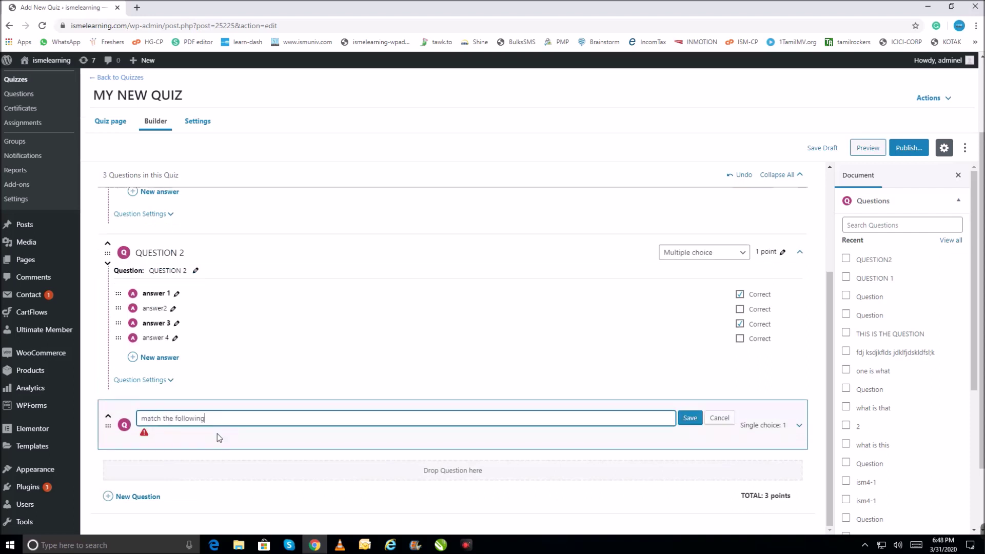
{"action": "left_click_drag", "start_coordinate": [206, 418], "coordinate": [90, 417]}
{"action": "key", "text": "ctrl+c"}
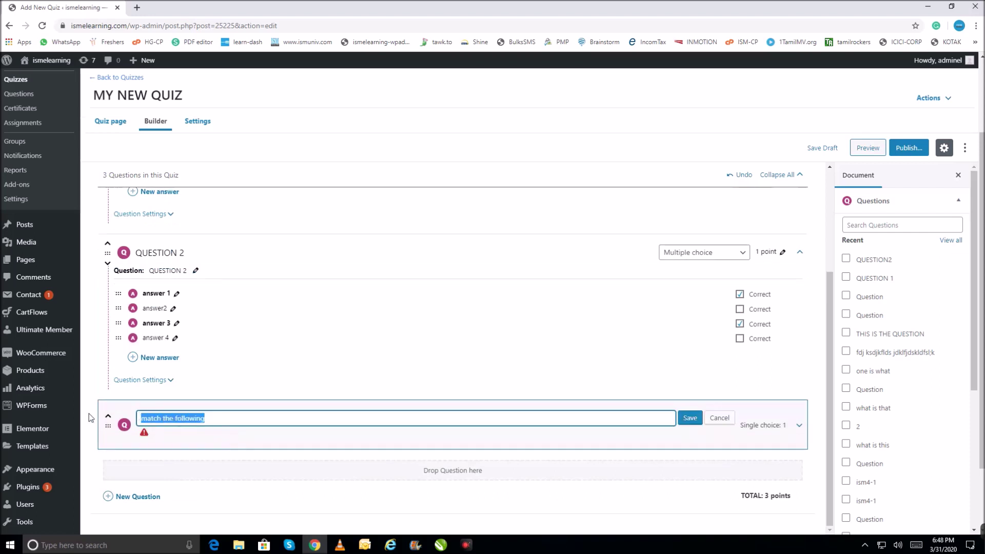
{"action": "left_click", "coordinate": [799, 425]}
{"action": "left_click", "coordinate": [195, 443]}
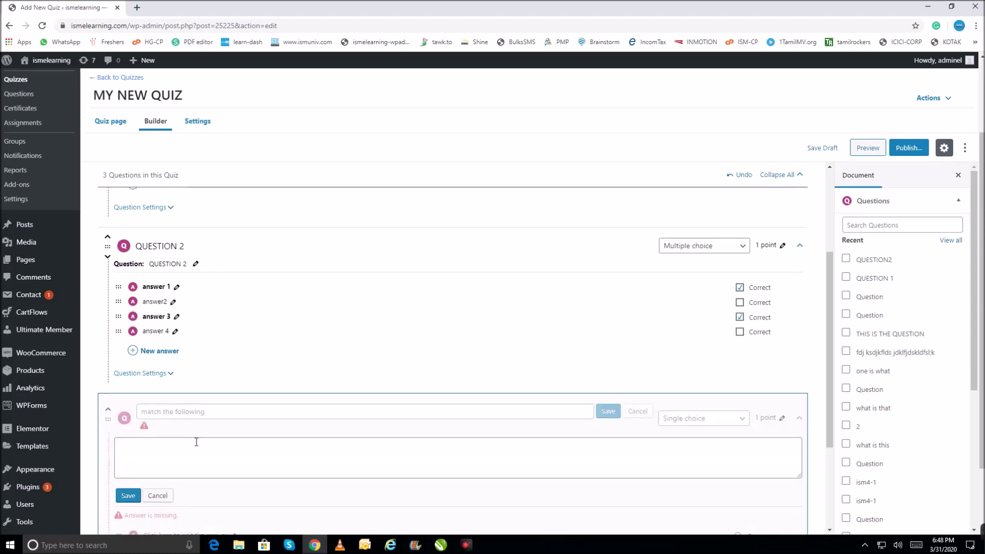
{"action": "key", "text": "ctrl+v"}
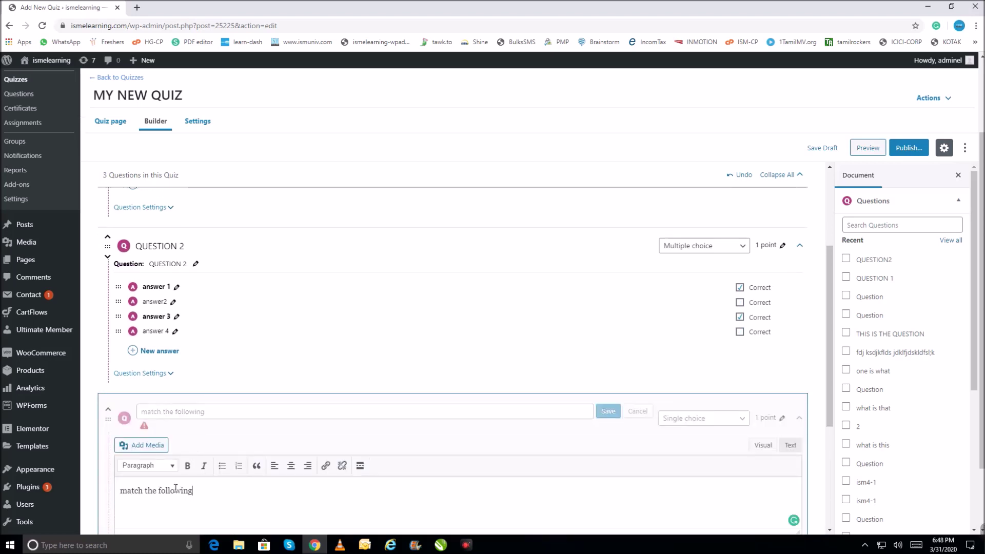
{"action": "scroll", "coordinate": [508, 483], "scroll_direction": "down", "scroll_amount": 4}
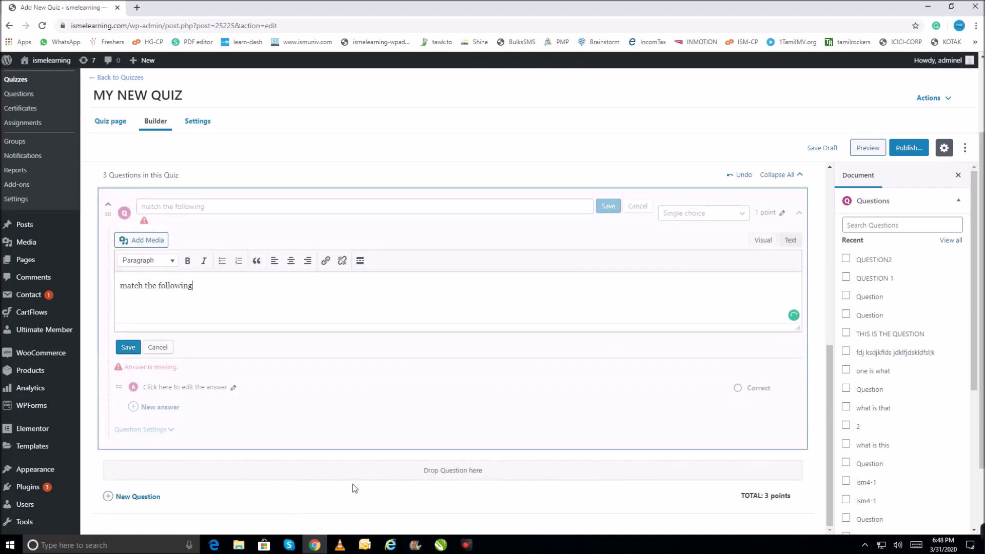
{"action": "left_click", "coordinate": [128, 349]}
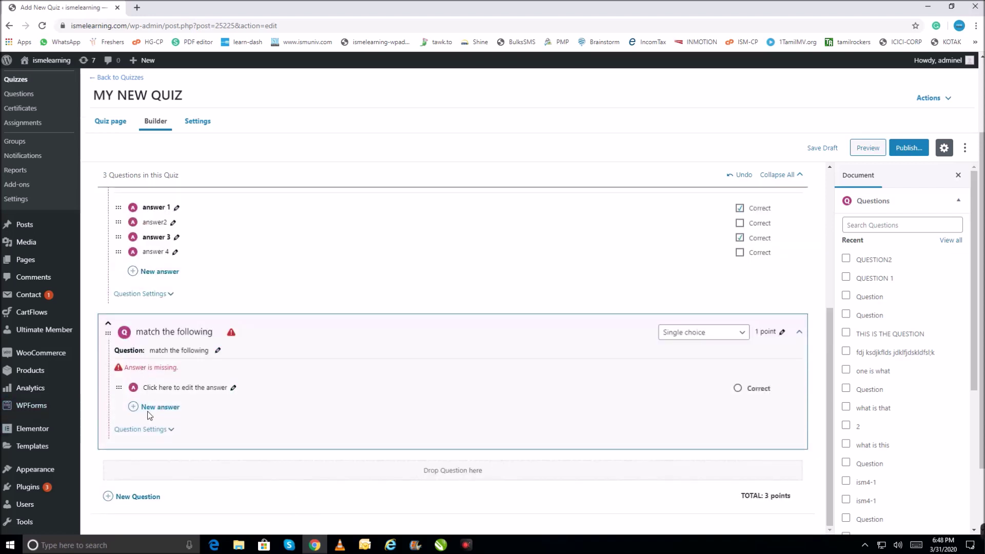
Step: Change the 'match the following' question's type to Matrix Sorting
{"action": "left_click", "coordinate": [216, 389]}
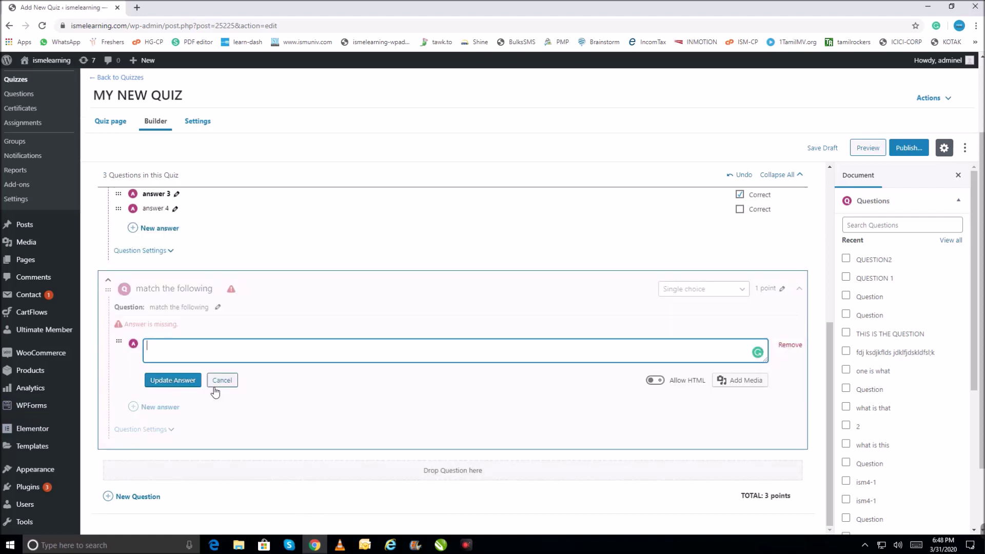
{"action": "left_click", "coordinate": [745, 290]}
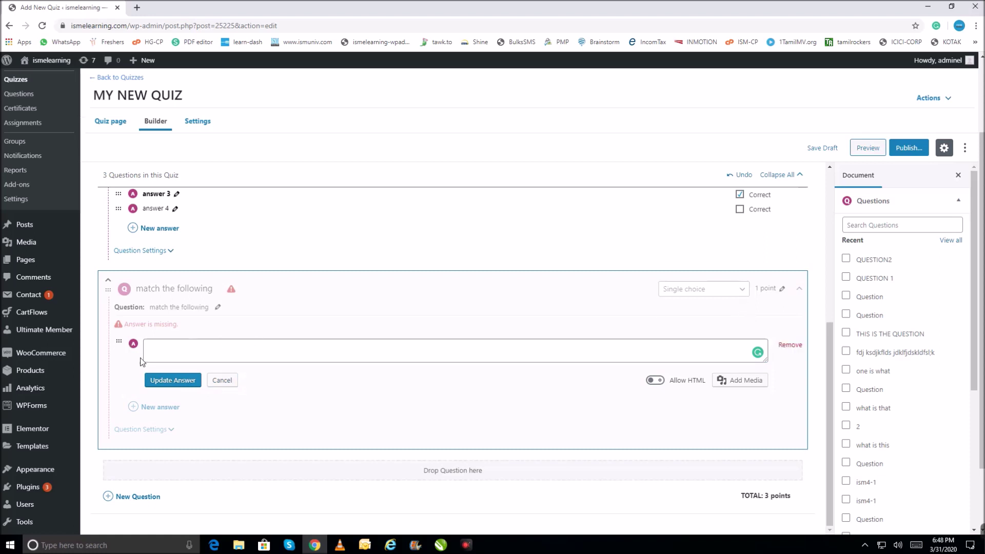
{"action": "left_click", "coordinate": [222, 380]}
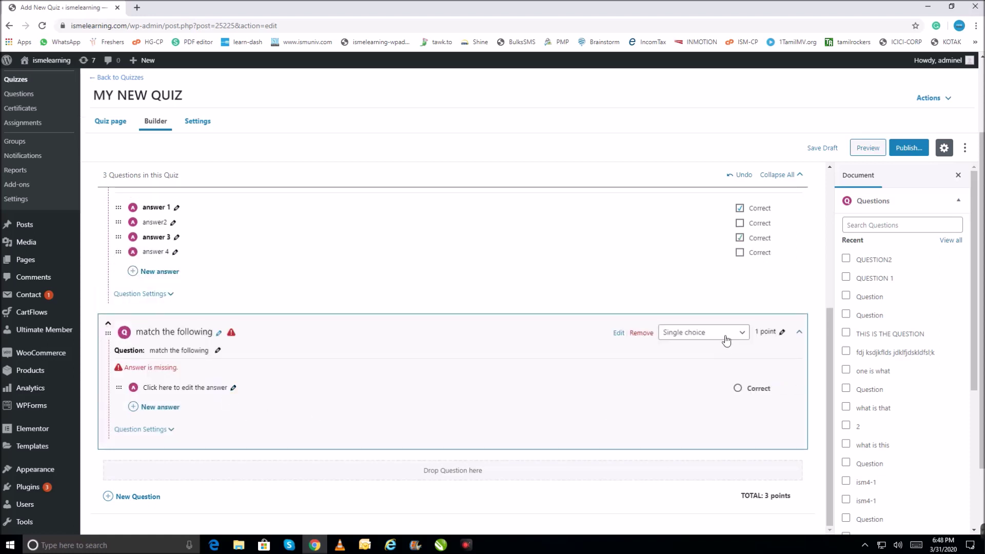
{"action": "left_click", "coordinate": [743, 334]}
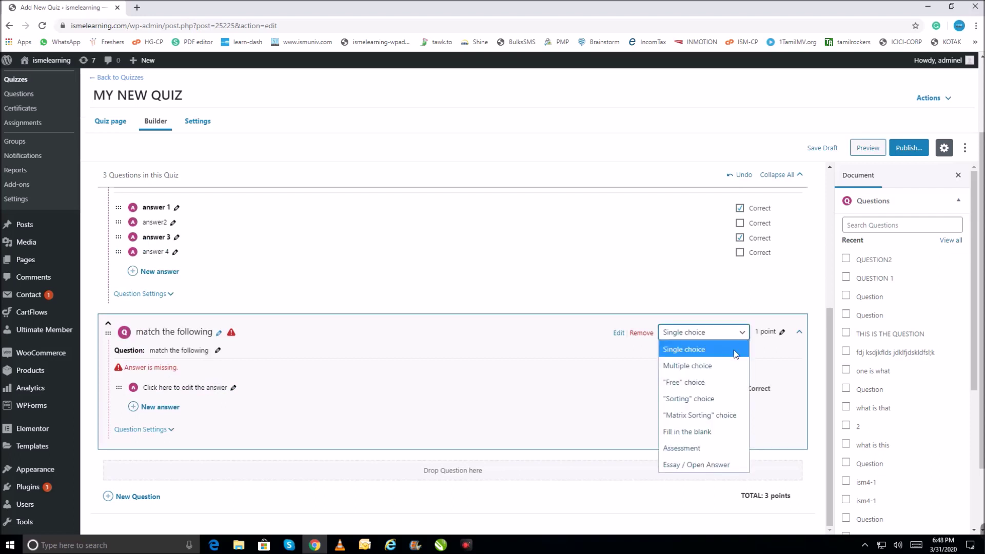
{"action": "left_click", "coordinate": [700, 414]}
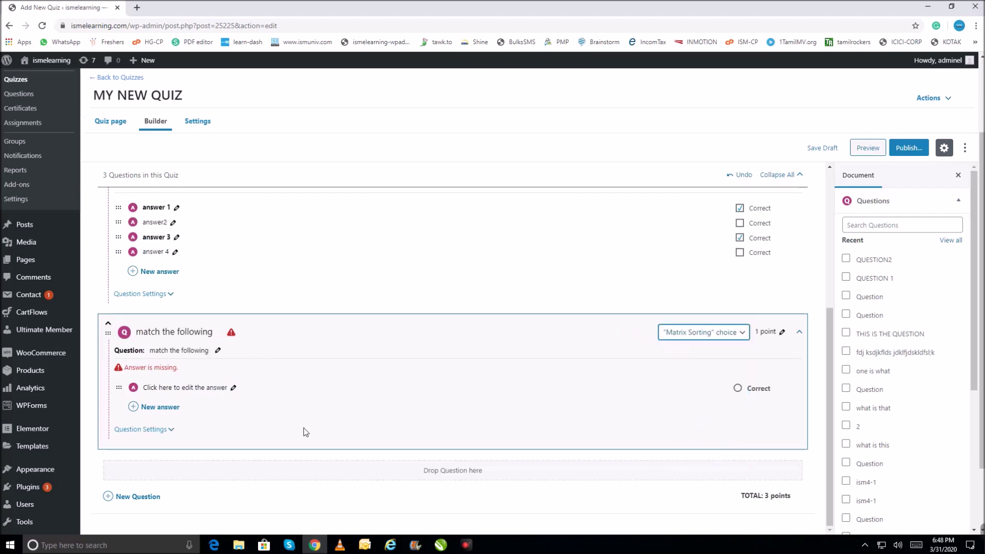
Step: Enter the first matching pair, 1 matched to one, and save it
{"action": "left_click", "coordinate": [214, 390]}
{"action": "left_click", "coordinate": [214, 390]}
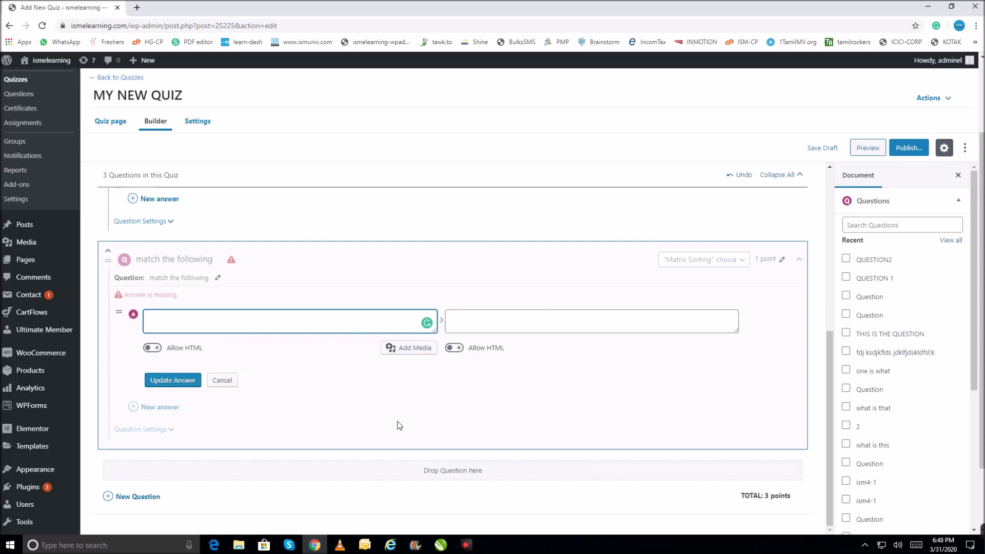
{"action": "type", "text": "1"}
{"action": "key", "text": "Tab"}
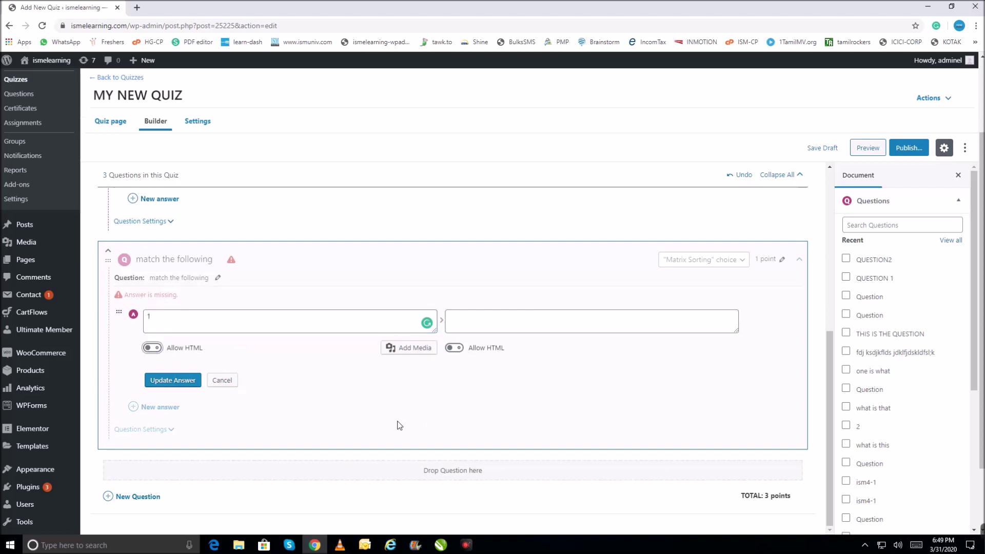
{"action": "left_click", "coordinate": [468, 315]}
{"action": "type", "text": "one"}
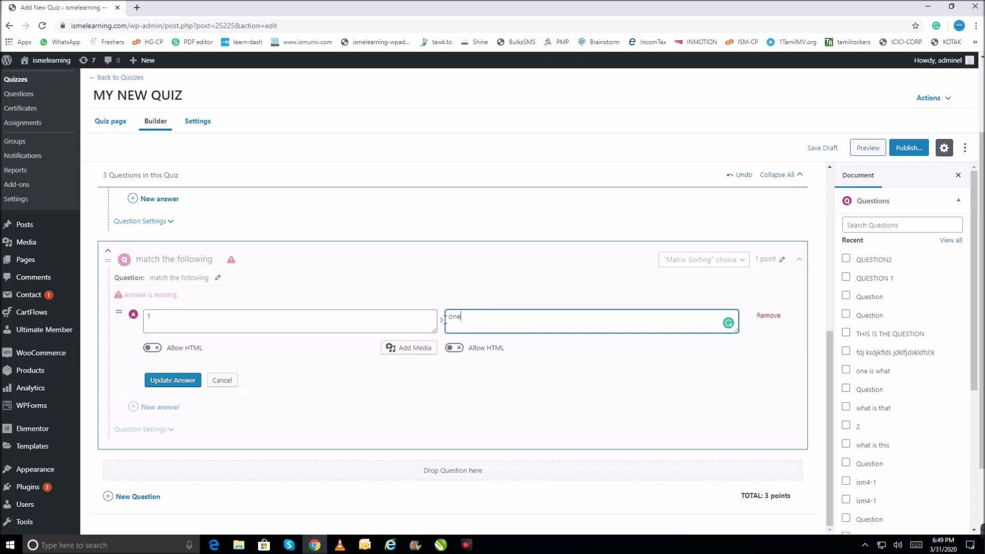
{"action": "left_click", "coordinate": [172, 382]}
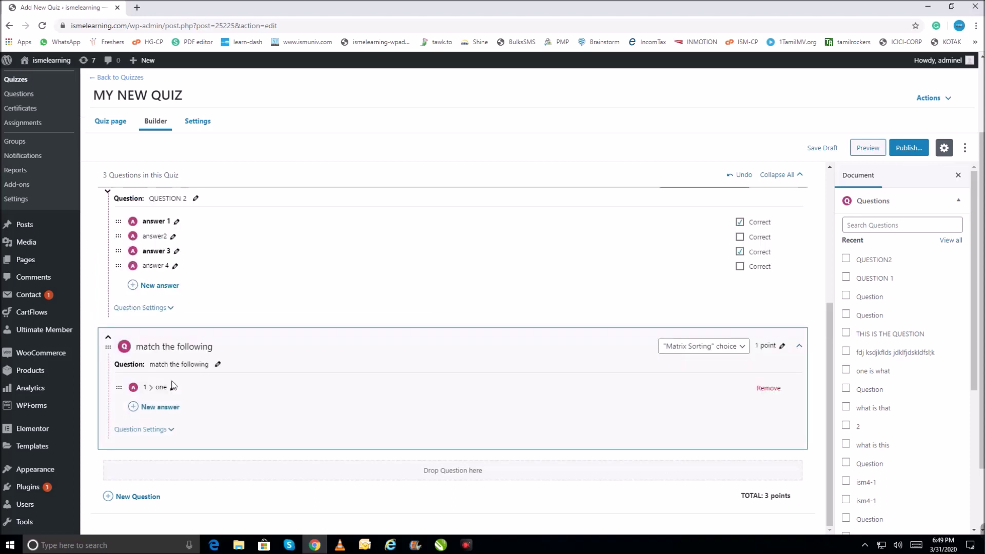
Step: Add the matching pairs 2 → two and 3 → three
{"action": "left_click", "coordinate": [162, 407]}
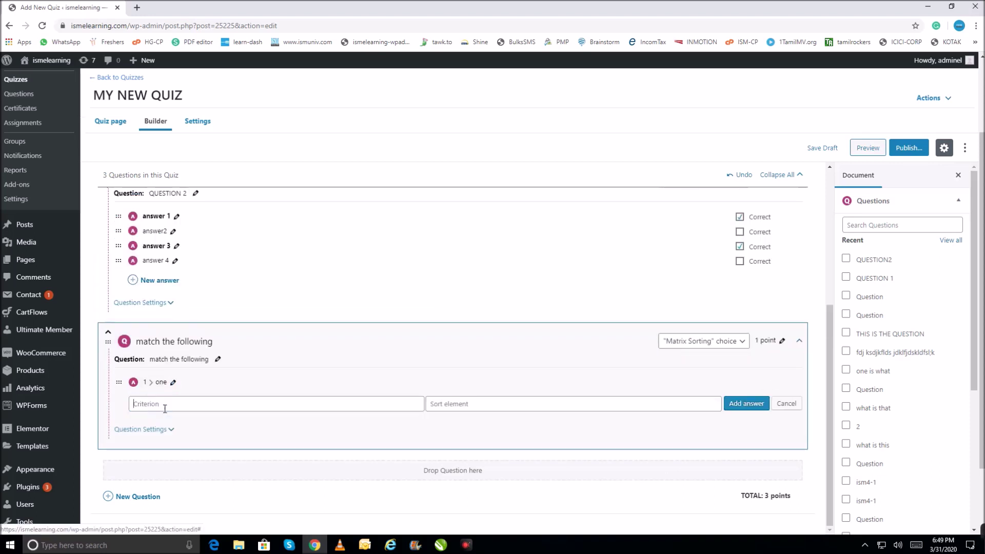
{"action": "type", "text": "2"}
{"action": "left_click", "coordinate": [454, 408]}
{"action": "type", "text": "two"}
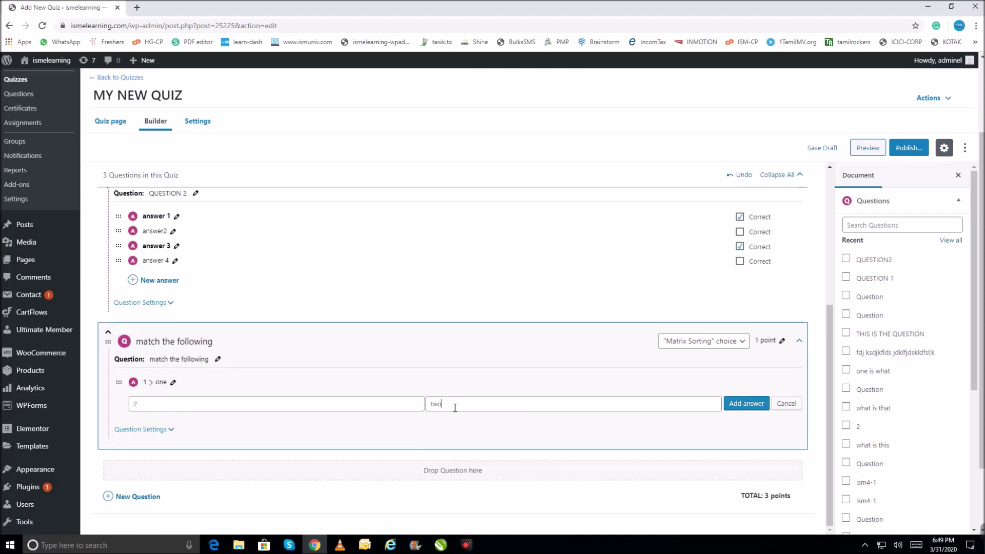
{"action": "left_click", "coordinate": [745, 404]}
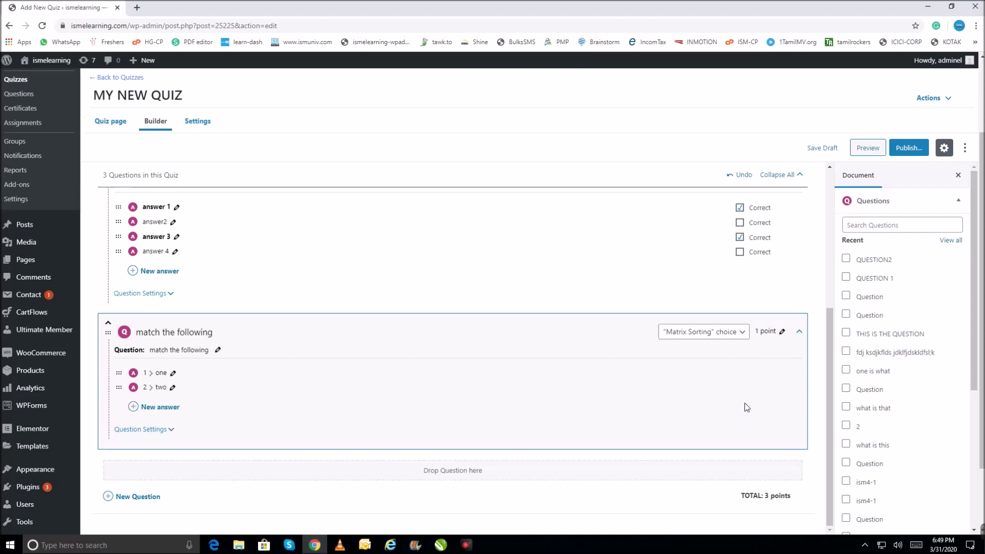
{"action": "left_click", "coordinate": [171, 405]}
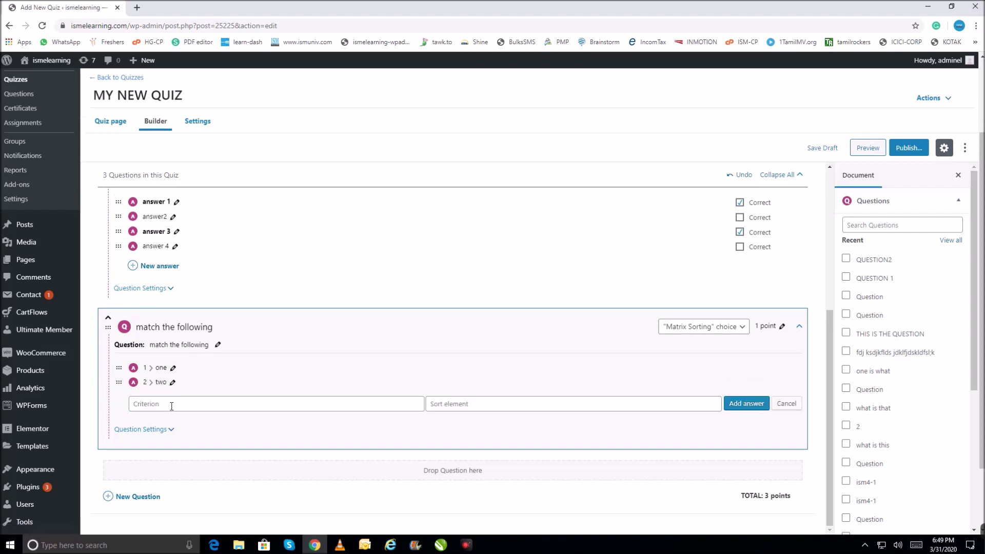
{"action": "type", "text": "3"}
{"action": "left_click", "coordinate": [433, 403]}
{"action": "type", "text": "three"}
{"action": "left_click", "coordinate": [750, 408]}
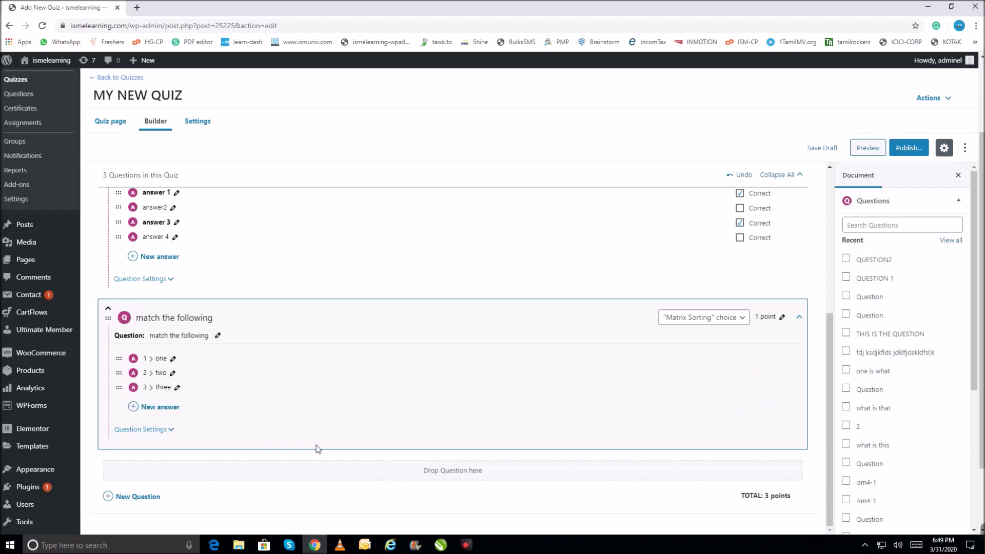
Step: Add the fourth matching pair, 4 matched to four
{"action": "left_click", "coordinate": [157, 404]}
{"action": "type", "text": "4"}
{"action": "left_click", "coordinate": [439, 405]}
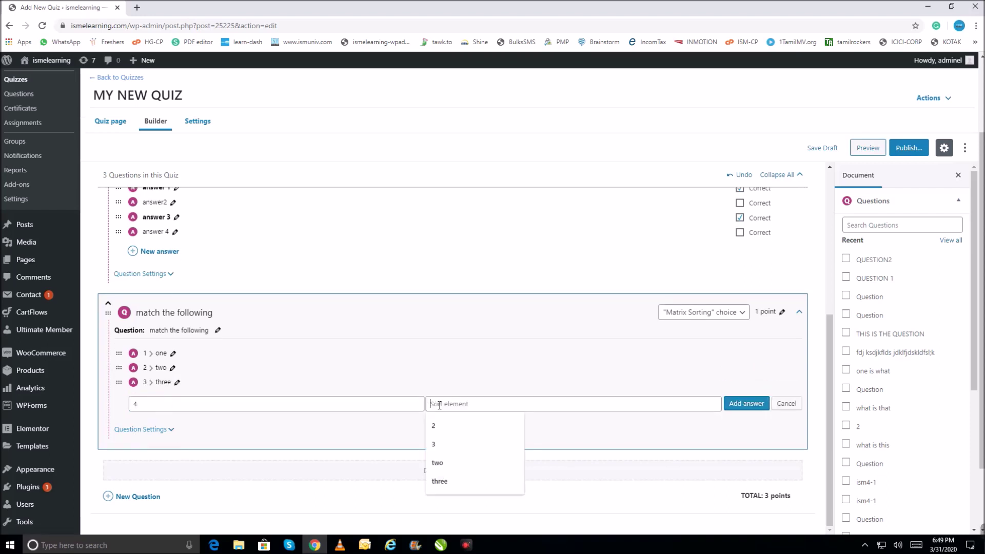
{"action": "type", "text": "four"}
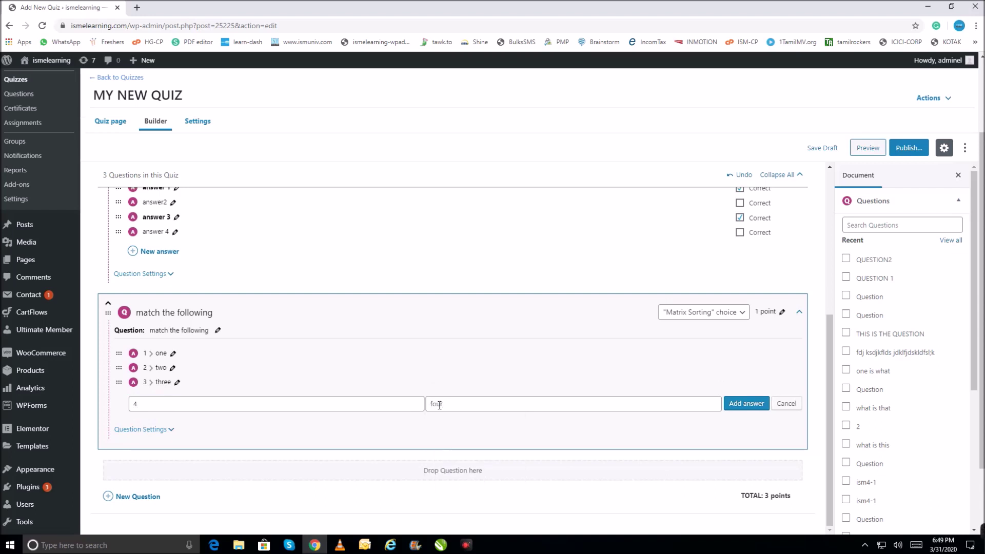
{"action": "left_click", "coordinate": [753, 405]}
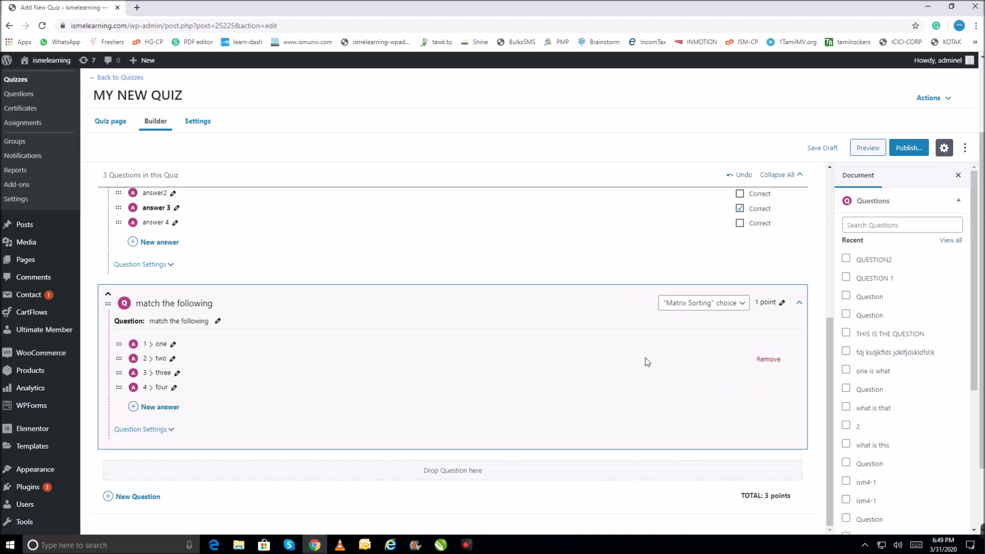
{"action": "scroll", "coordinate": [568, 362], "scroll_direction": "up", "scroll_amount": 4}
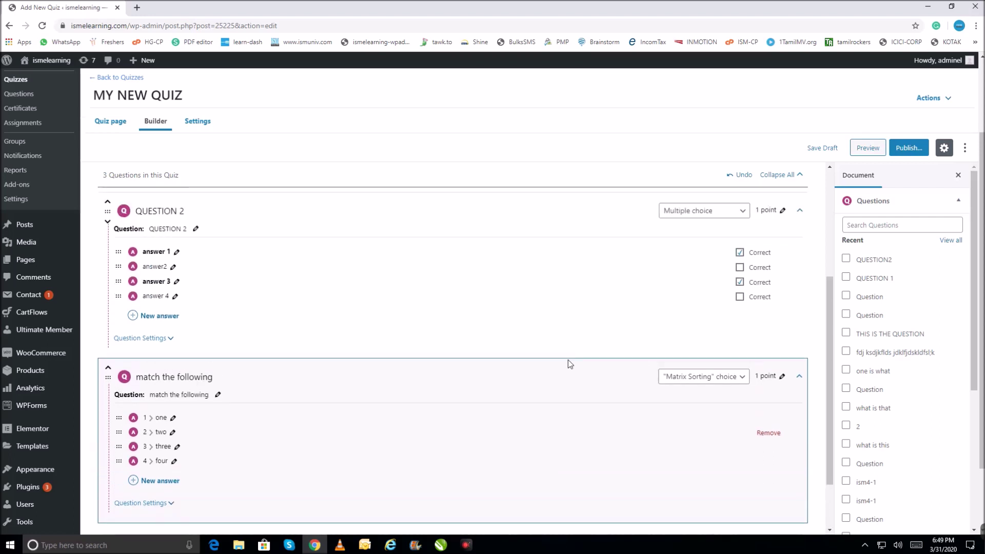
Step: Save MY NEW QUIZ as a draft, then publish it and confirm in the pre-publish check
{"action": "left_click", "coordinate": [825, 150]}
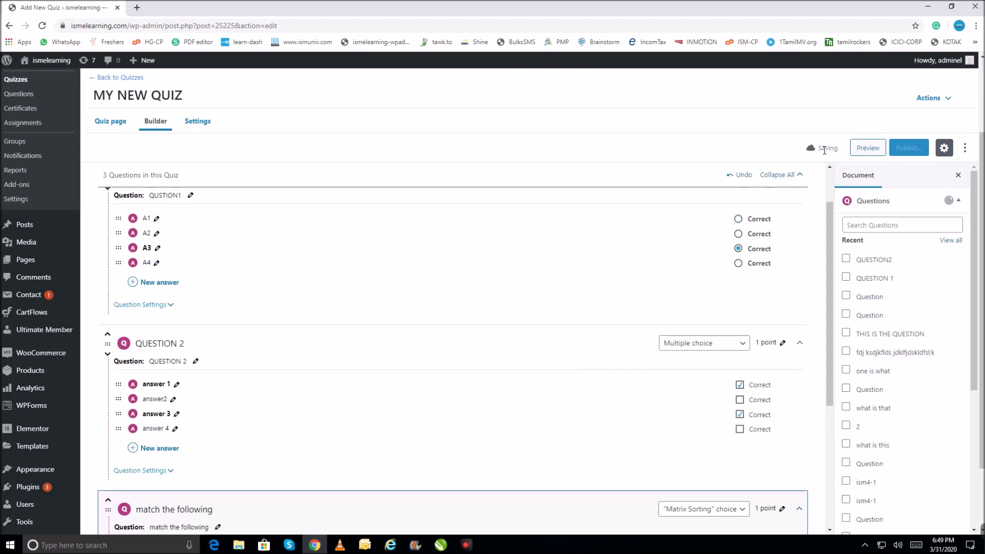
{"action": "scroll", "coordinate": [543, 236], "scroll_direction": "down", "scroll_amount": 4}
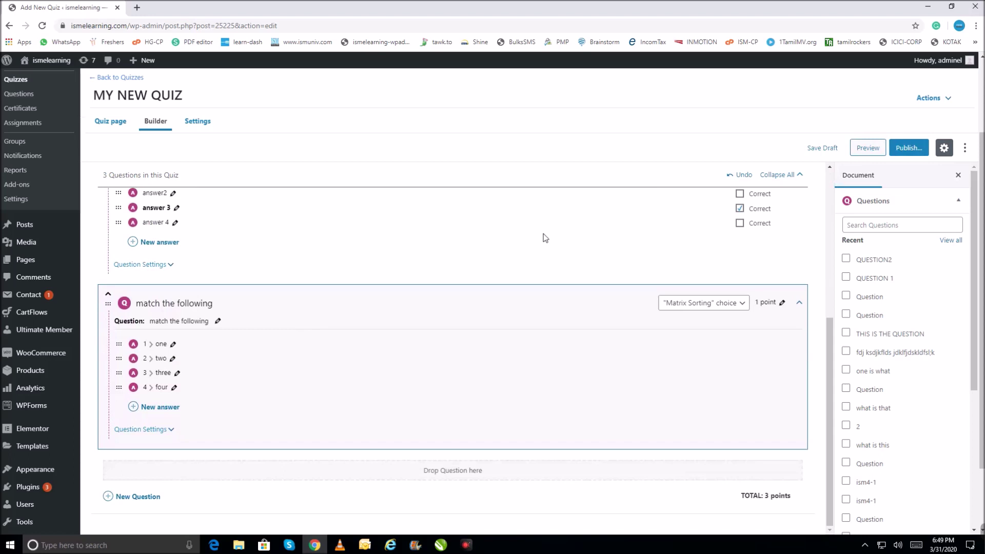
{"action": "scroll", "coordinate": [545, 238], "scroll_direction": "up", "scroll_amount": 5}
{"action": "mouse_move", "coordinate": [545, 237]}
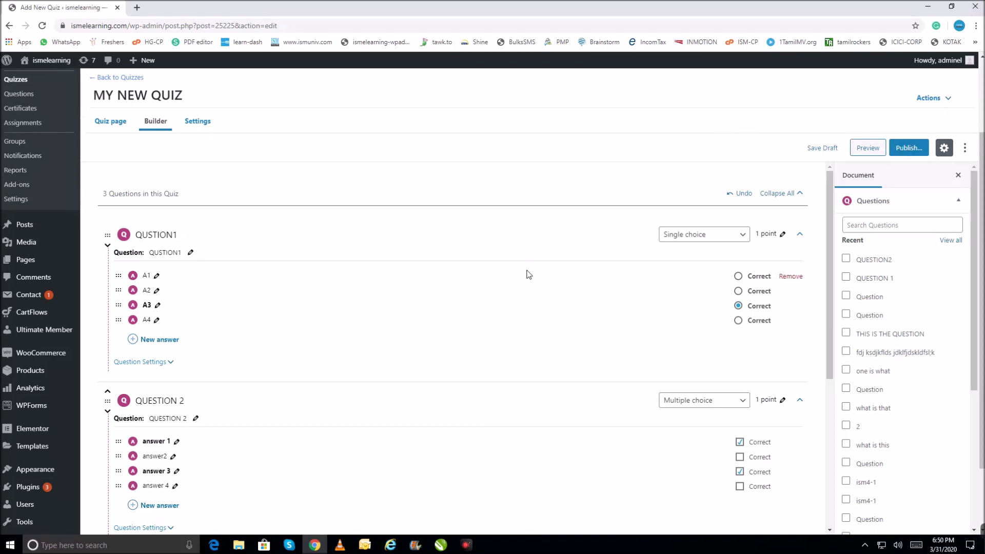
{"action": "left_click", "coordinate": [914, 152]}
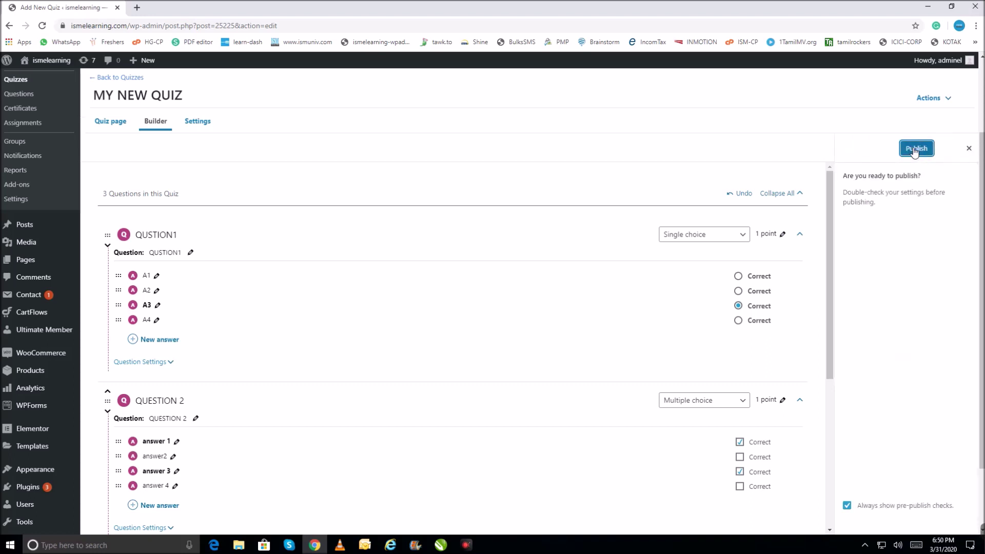
{"action": "left_click", "coordinate": [913, 150]}
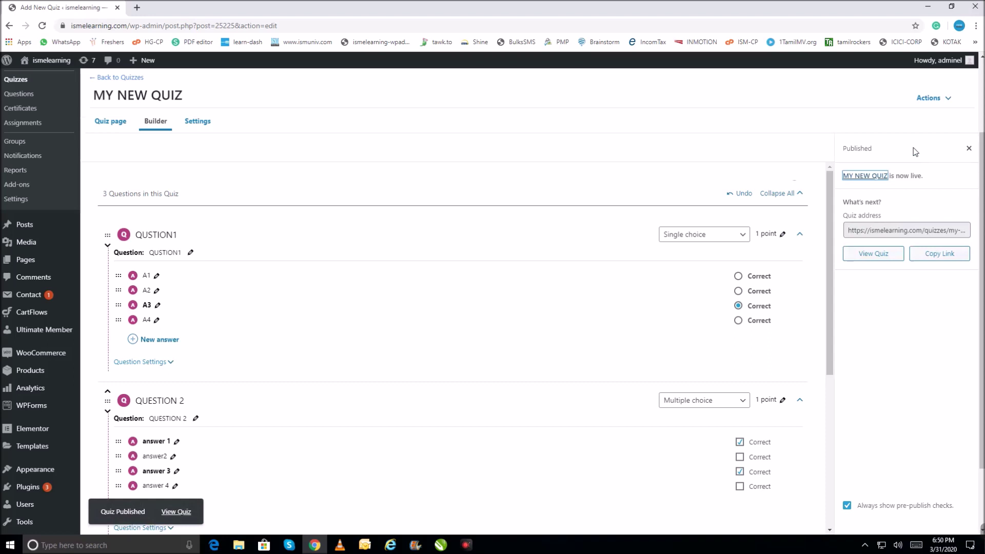
Step: Start the live quiz, answering A2 for QUESTION1 and answers 1 and 3 for QUESTION 2
{"action": "left_click", "coordinate": [175, 513]}
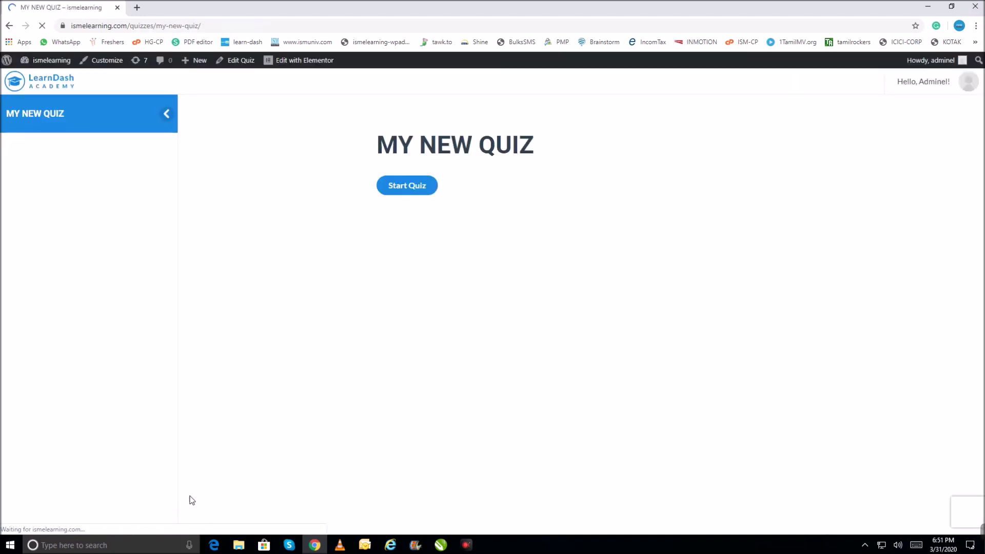
{"action": "left_click", "coordinate": [408, 185]}
{"action": "left_click", "coordinate": [386, 274]}
{"action": "left_click", "coordinate": [759, 383]}
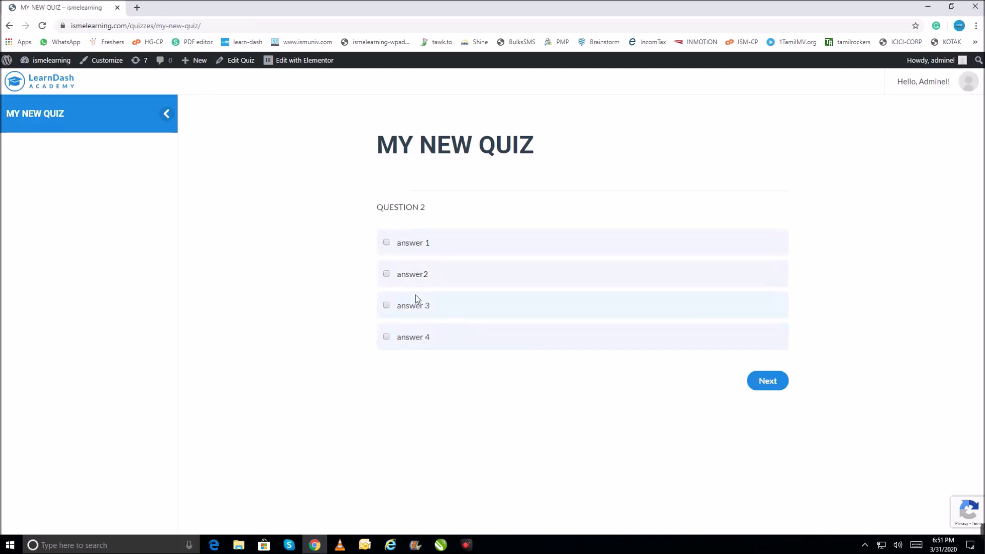
{"action": "left_click", "coordinate": [387, 243]}
{"action": "left_click", "coordinate": [387, 306]}
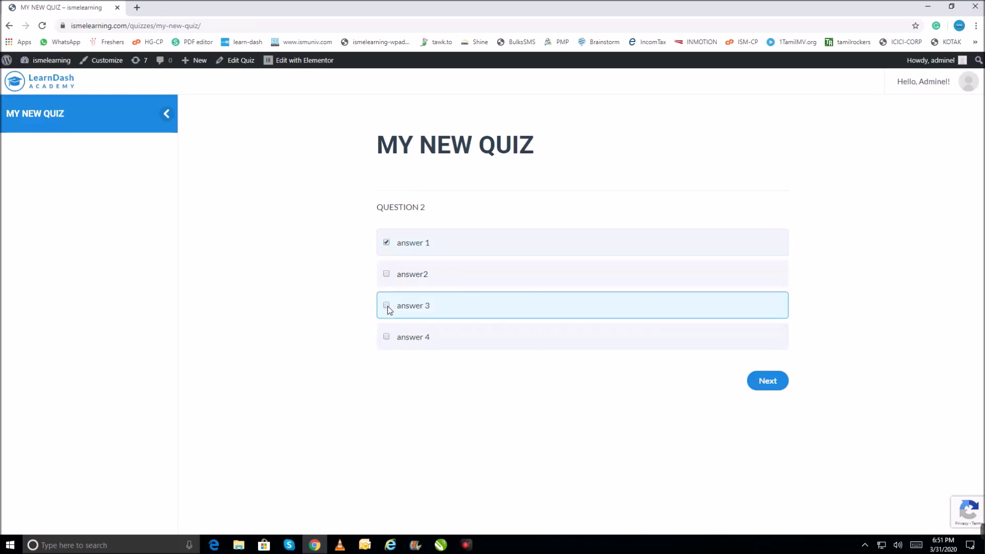
{"action": "left_click", "coordinate": [759, 384]}
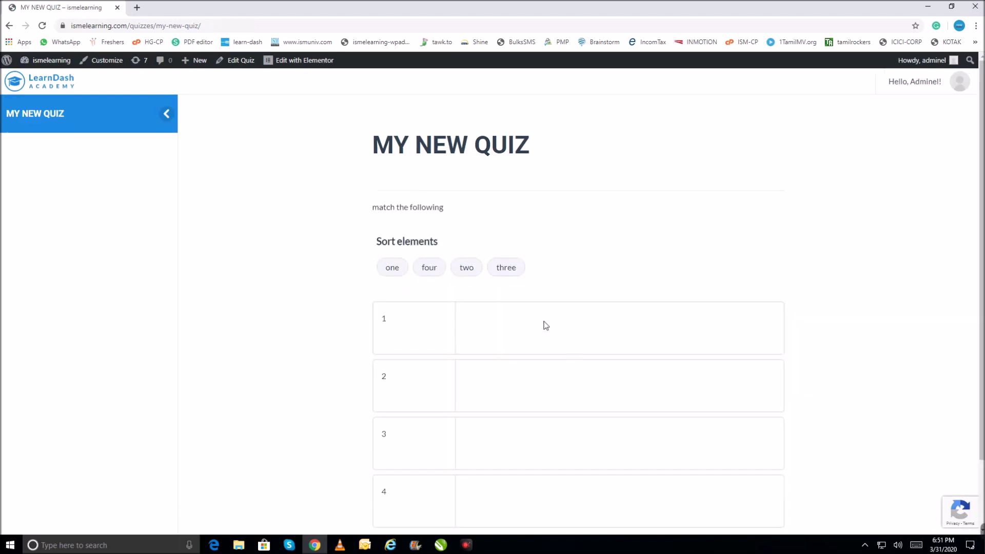
Step: Drag the chips one, two, three and four into the answer slots of rows 1–4
{"action": "left_click_drag", "start_coordinate": [465, 271], "coordinate": [429, 283]}
{"action": "scroll", "coordinate": [453, 309], "scroll_direction": "down", "scroll_amount": 2}
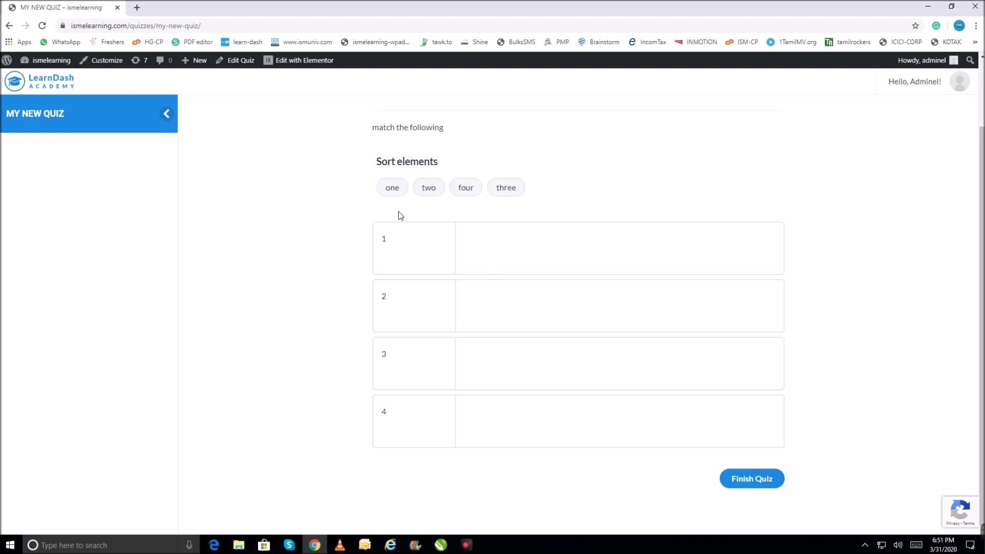
{"action": "left_click_drag", "start_coordinate": [392, 187], "coordinate": [505, 254]}
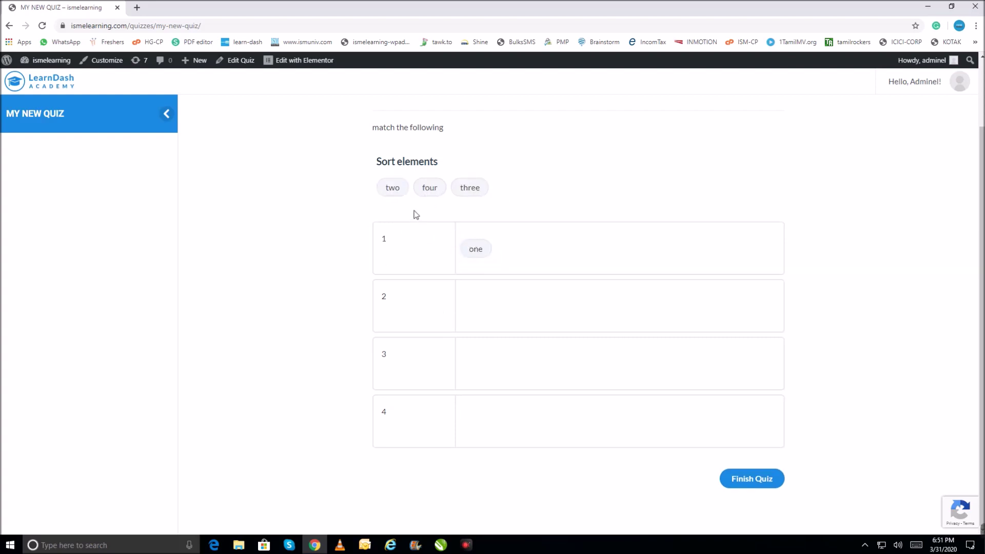
{"action": "left_click_drag", "start_coordinate": [386, 187], "coordinate": [491, 308]}
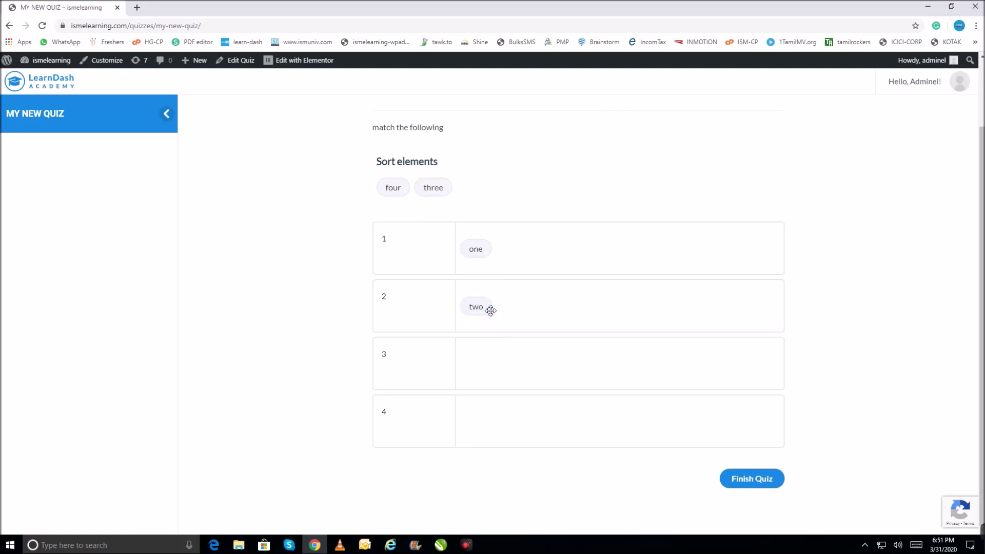
{"action": "left_click_drag", "start_coordinate": [417, 186], "coordinate": [478, 366]}
{"action": "left_click_drag", "start_coordinate": [391, 189], "coordinate": [483, 420]}
Step: Finish the quiz and view the results: 2 of 3 correct, 66.67%, in 00:00:37
{"action": "left_click", "coordinate": [746, 480]}
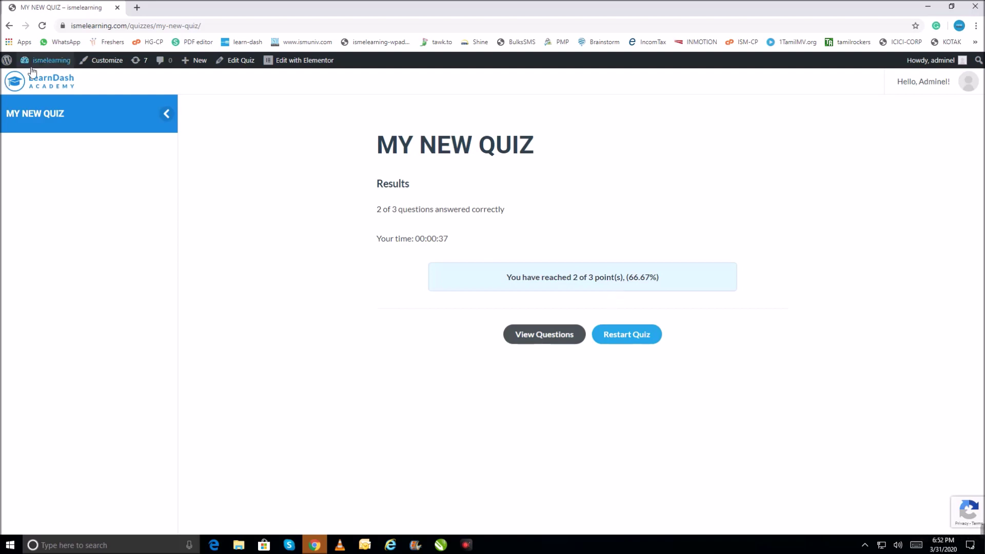
{"action": "mouse_move", "coordinate": [41, 68]}
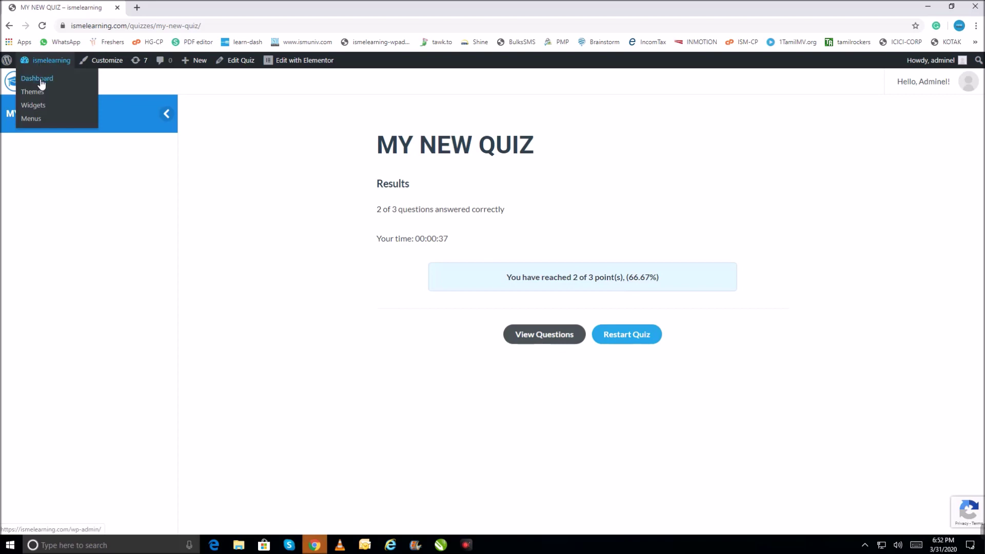
Step: From the dashboard, open MY NEW QUIZ under LearnDash LMS > Quizzes and show its Builder tab
{"action": "left_click", "coordinate": [37, 79]}
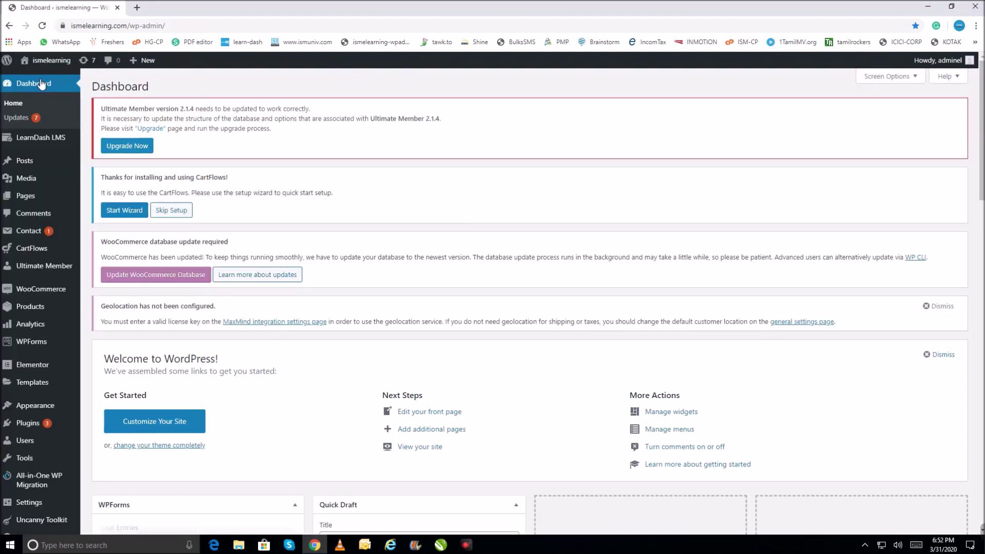
{"action": "mouse_move", "coordinate": [39, 136]}
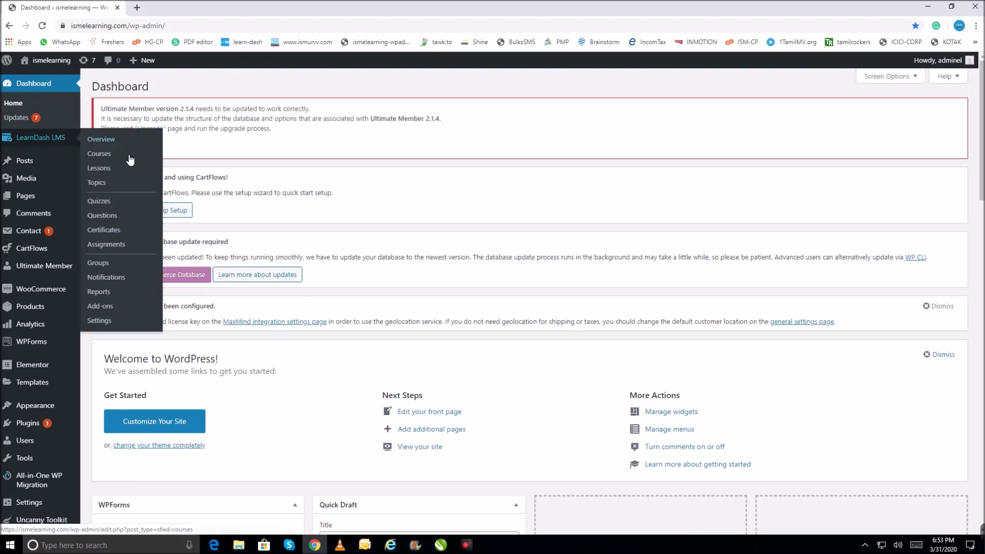
{"action": "left_click", "coordinate": [102, 202]}
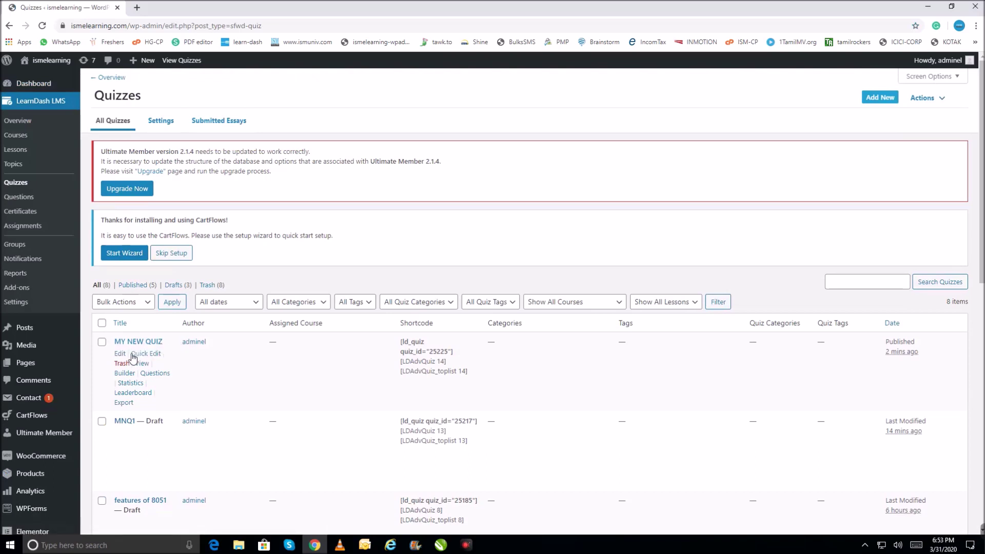
{"action": "left_click", "coordinate": [121, 354]}
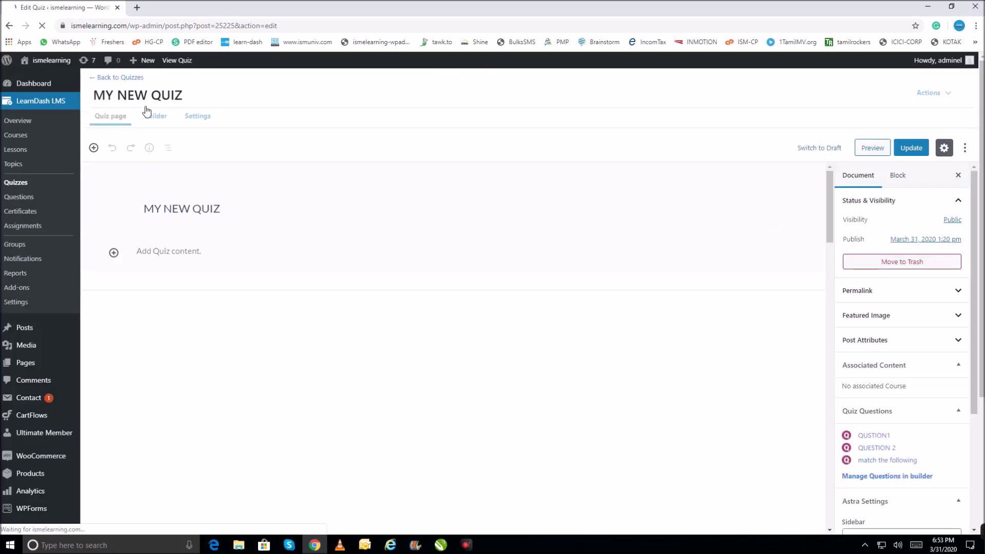
{"action": "left_click", "coordinate": [155, 123]}
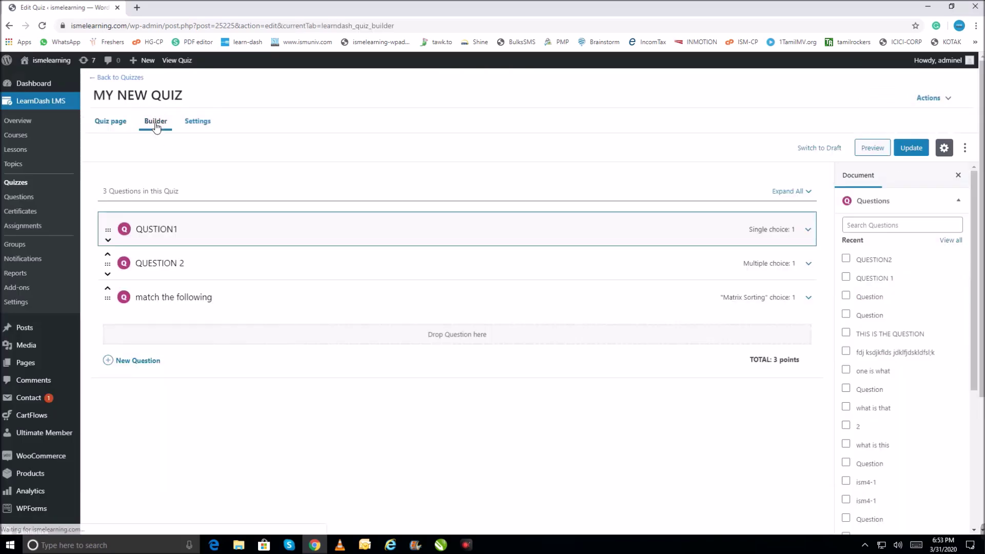